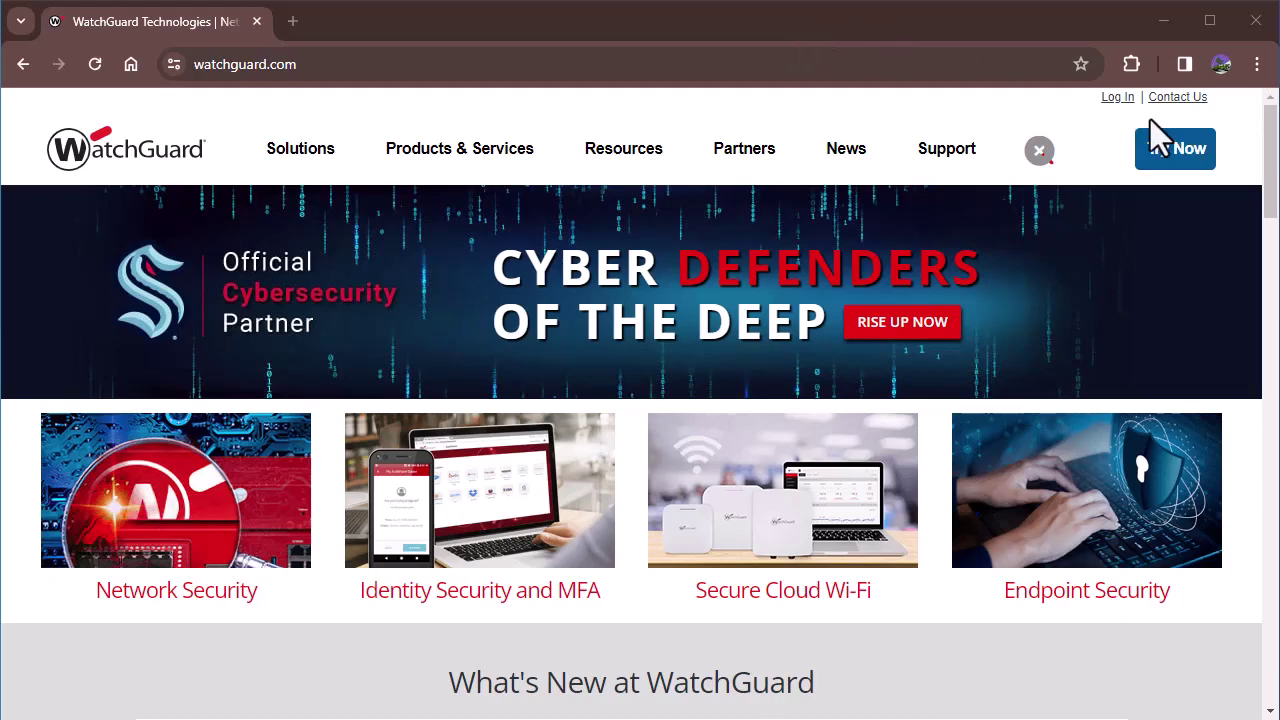
- Log in to the WatchGuard Support Center with the saved credentials and open WatchGuard Cloud
{"action": "left_click", "coordinate": [1127, 99]}
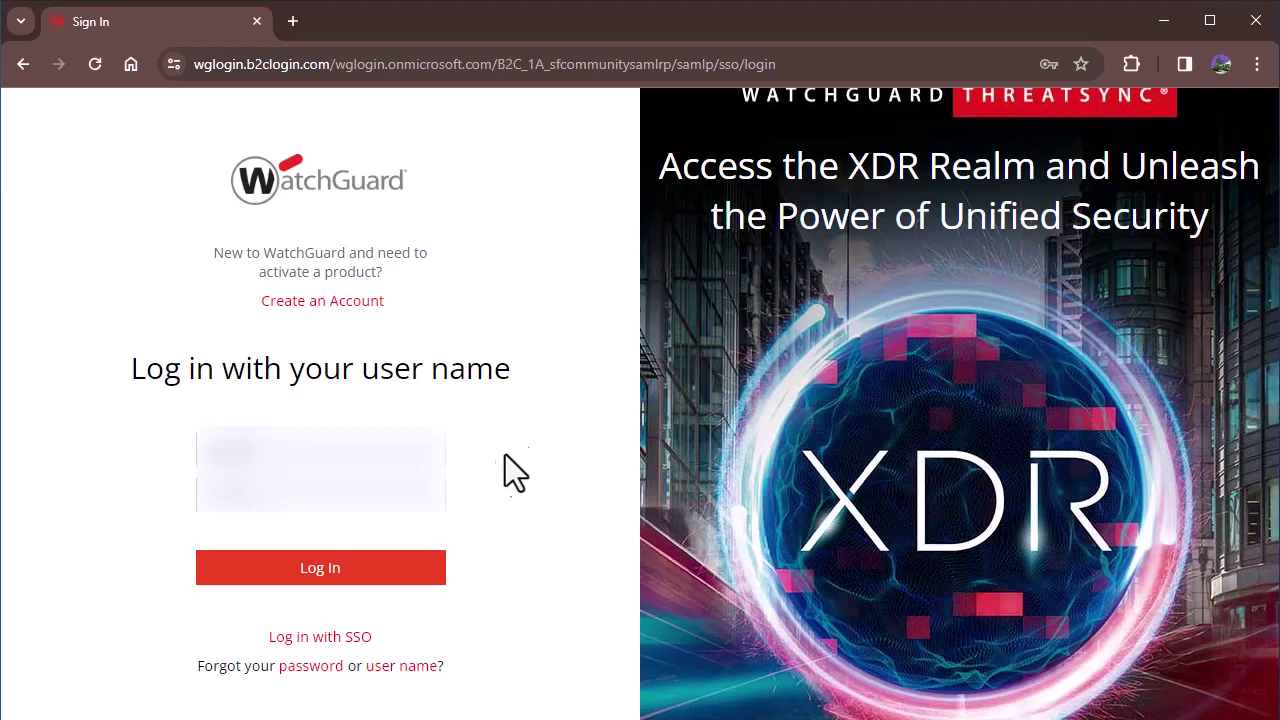
{"action": "left_click", "coordinate": [386, 569]}
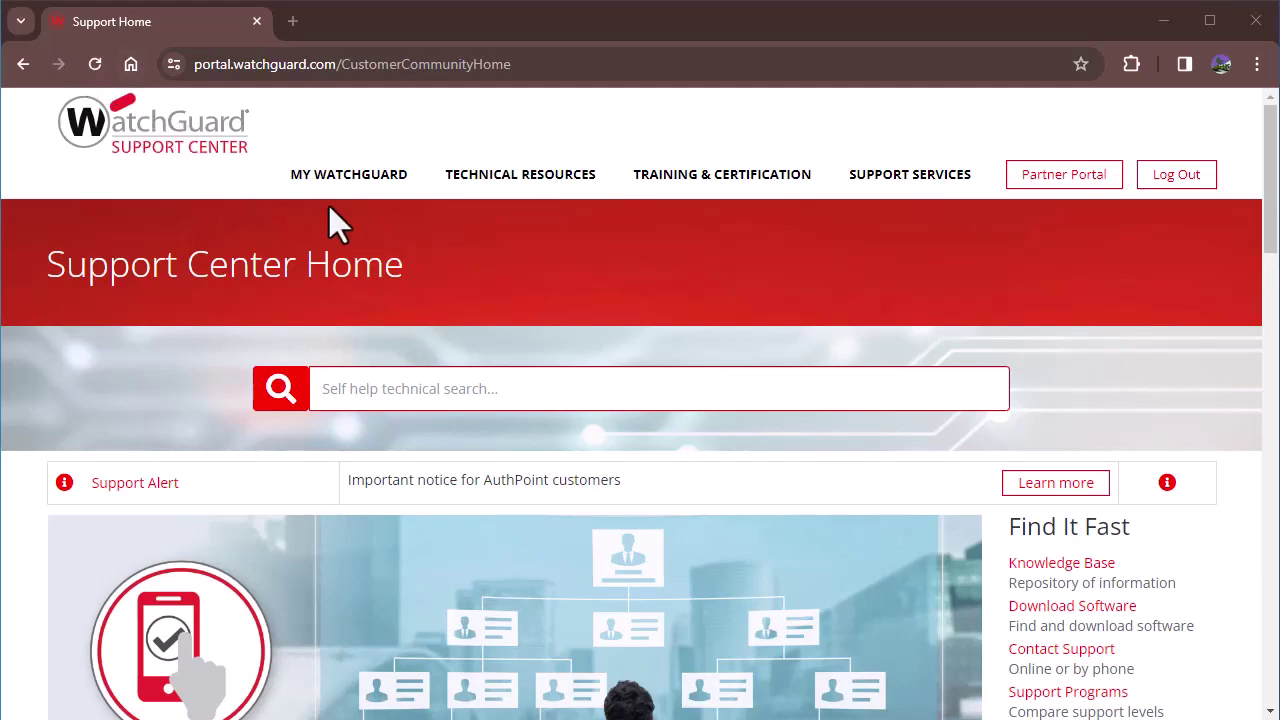
{"action": "mouse_move", "coordinate": [322, 188]}
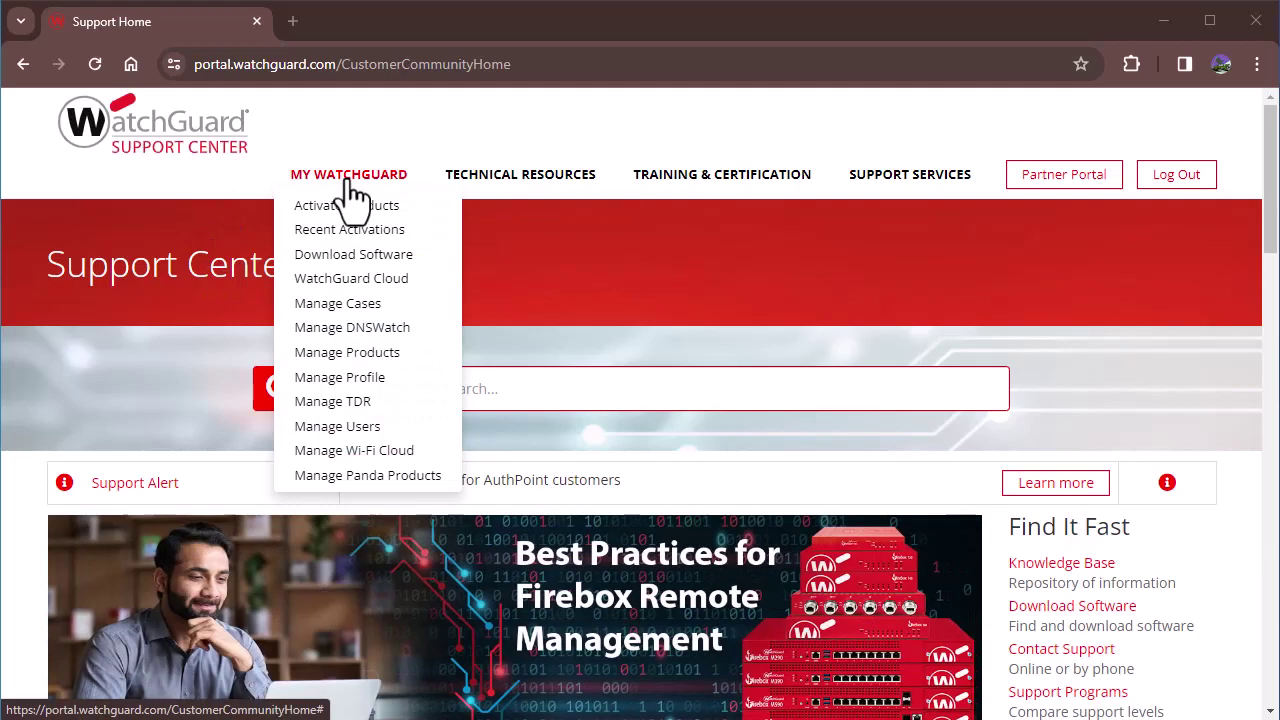
{"action": "left_click", "coordinate": [358, 276]}
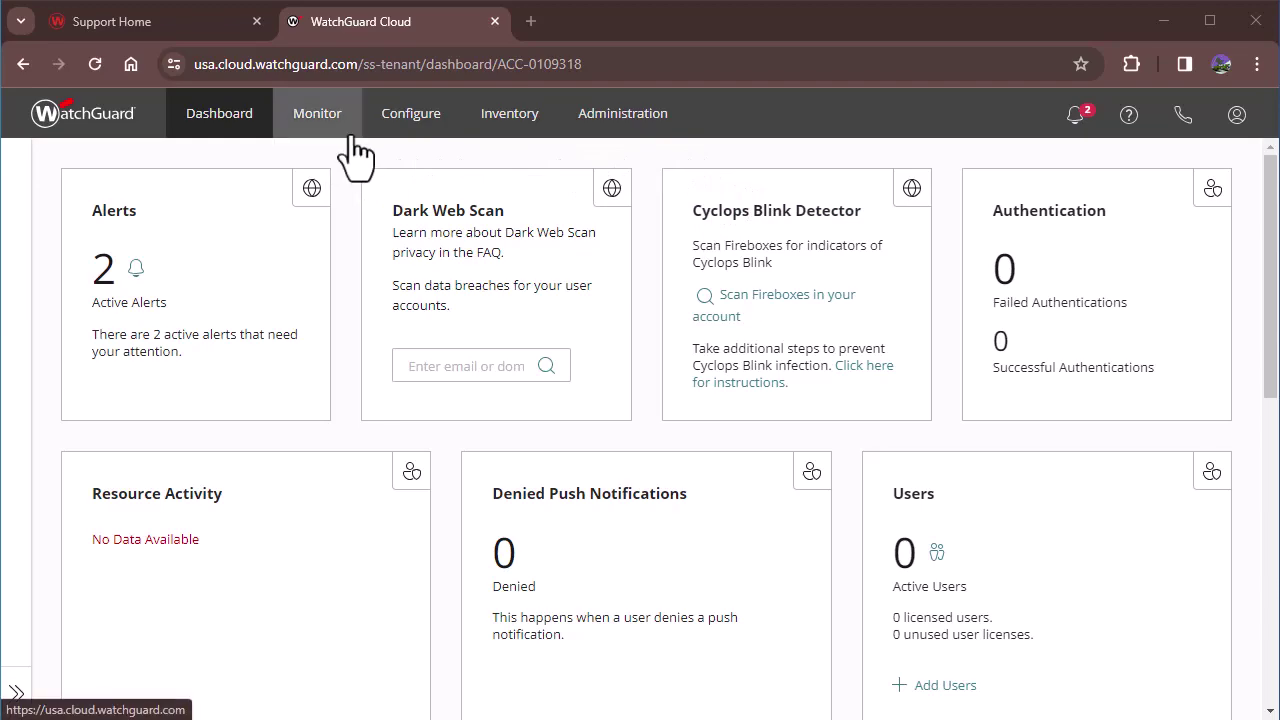
- From the device configuration area, add the activated Firebox T45 named Techvisity_LAB_NFR to WatchGuard Cloud
{"action": "left_click", "coordinate": [414, 125]}
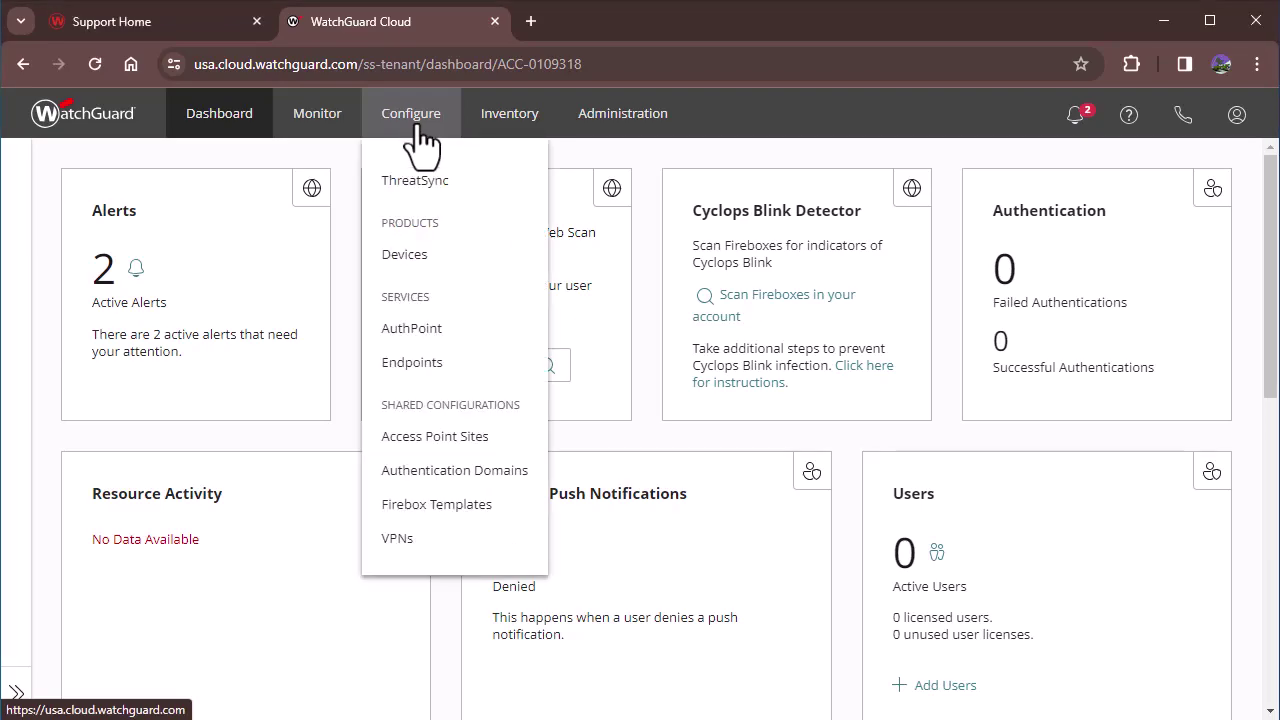
{"action": "left_click", "coordinate": [422, 262]}
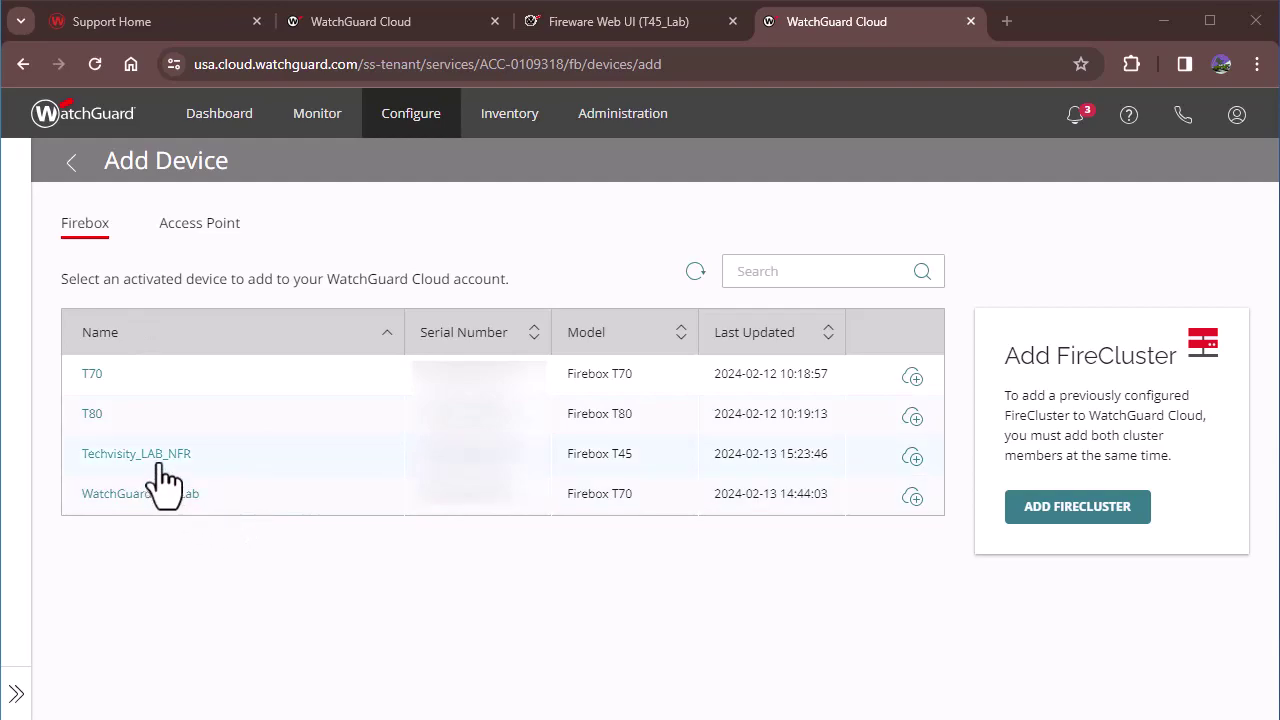
{"action": "left_click", "coordinate": [156, 466]}
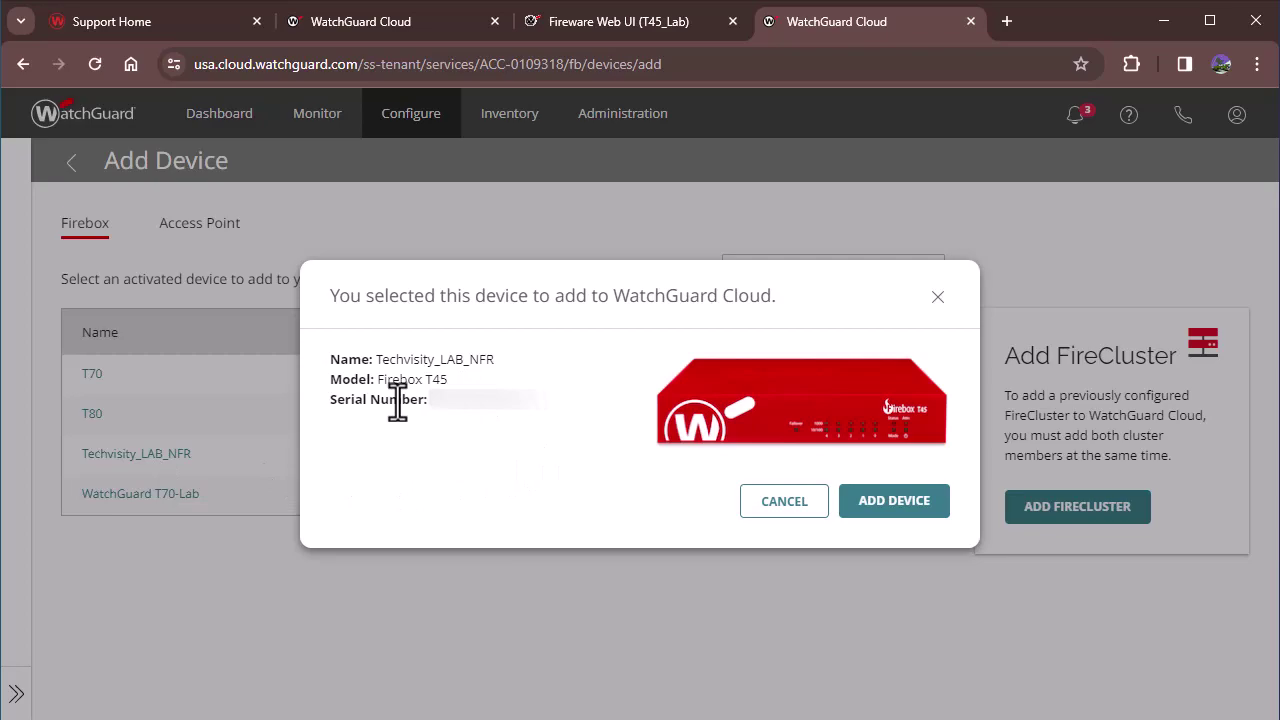
{"action": "left_click", "coordinate": [918, 522]}
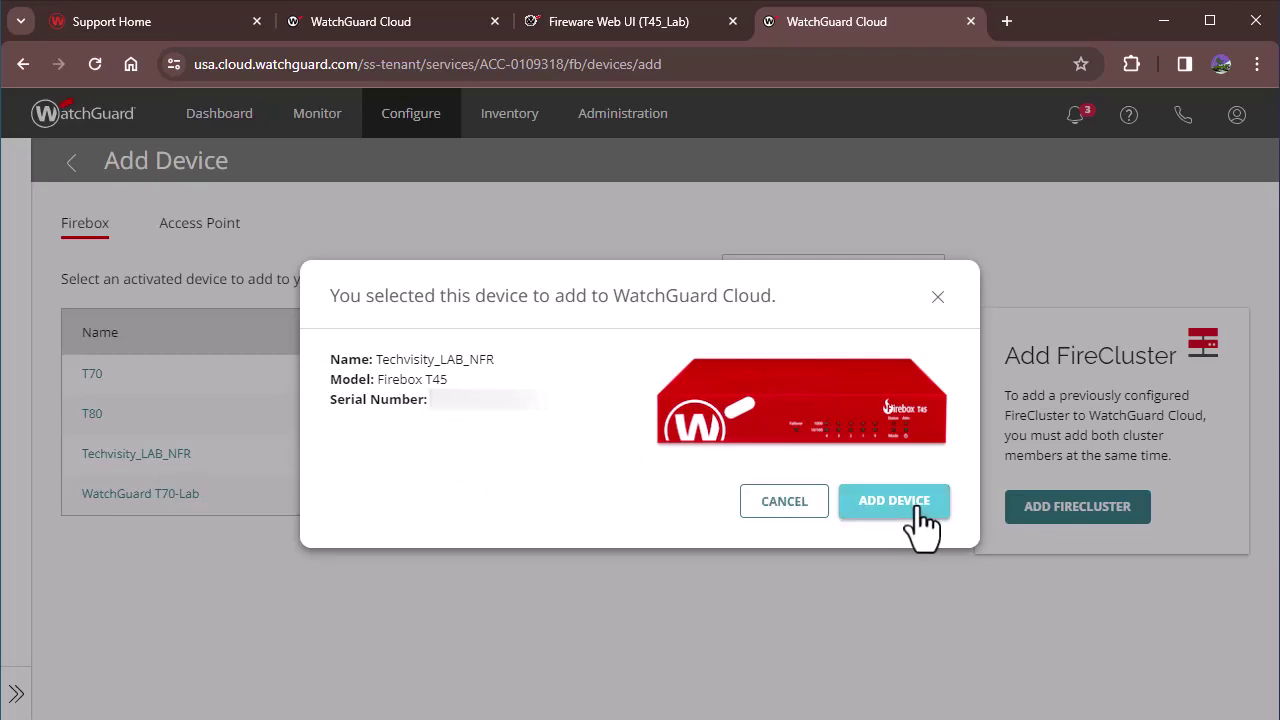
{"action": "left_click", "coordinate": [918, 506]}
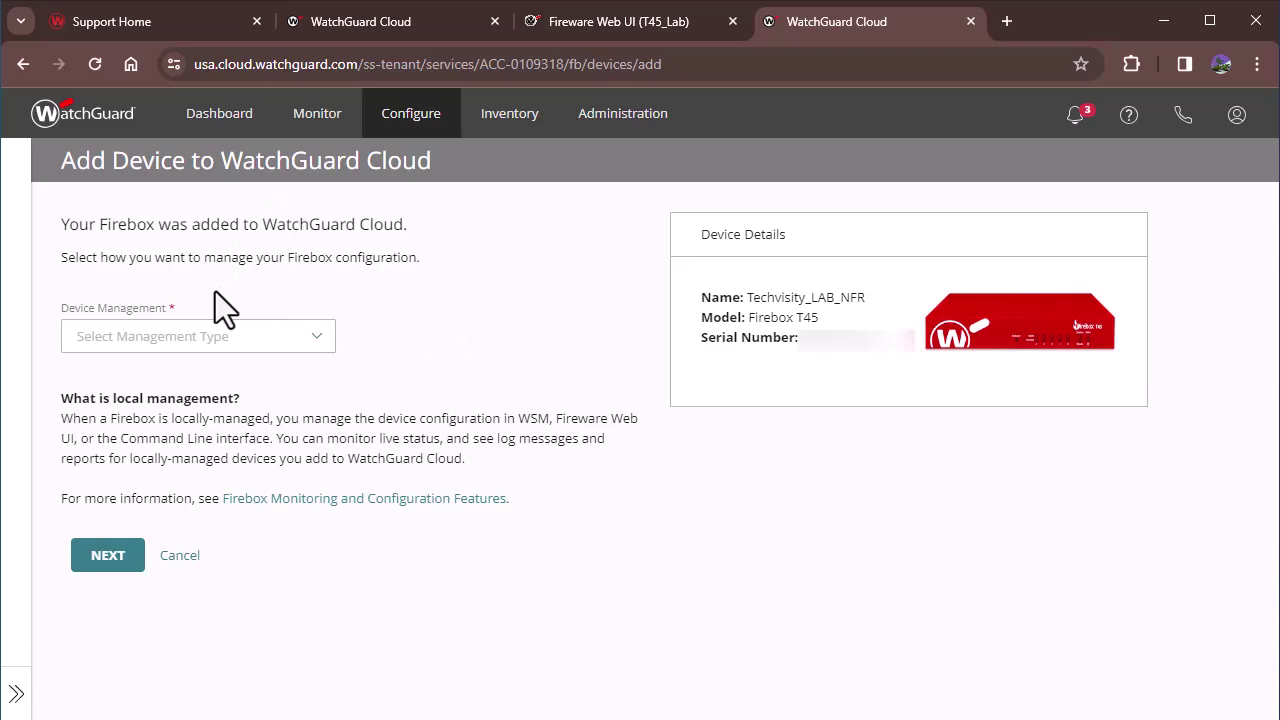
- Try Local Management and Cloud Management as the device management type to compare their descriptions
{"action": "left_click", "coordinate": [253, 341]}
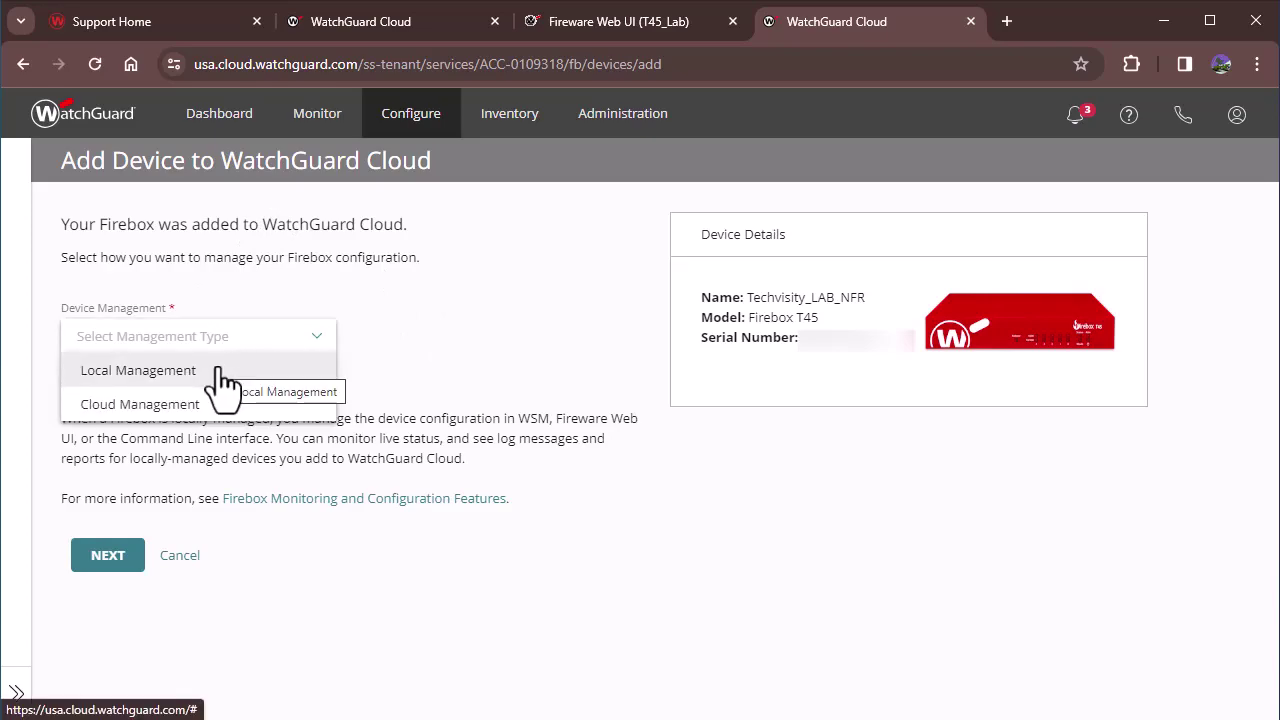
{"action": "left_click", "coordinate": [222, 385]}
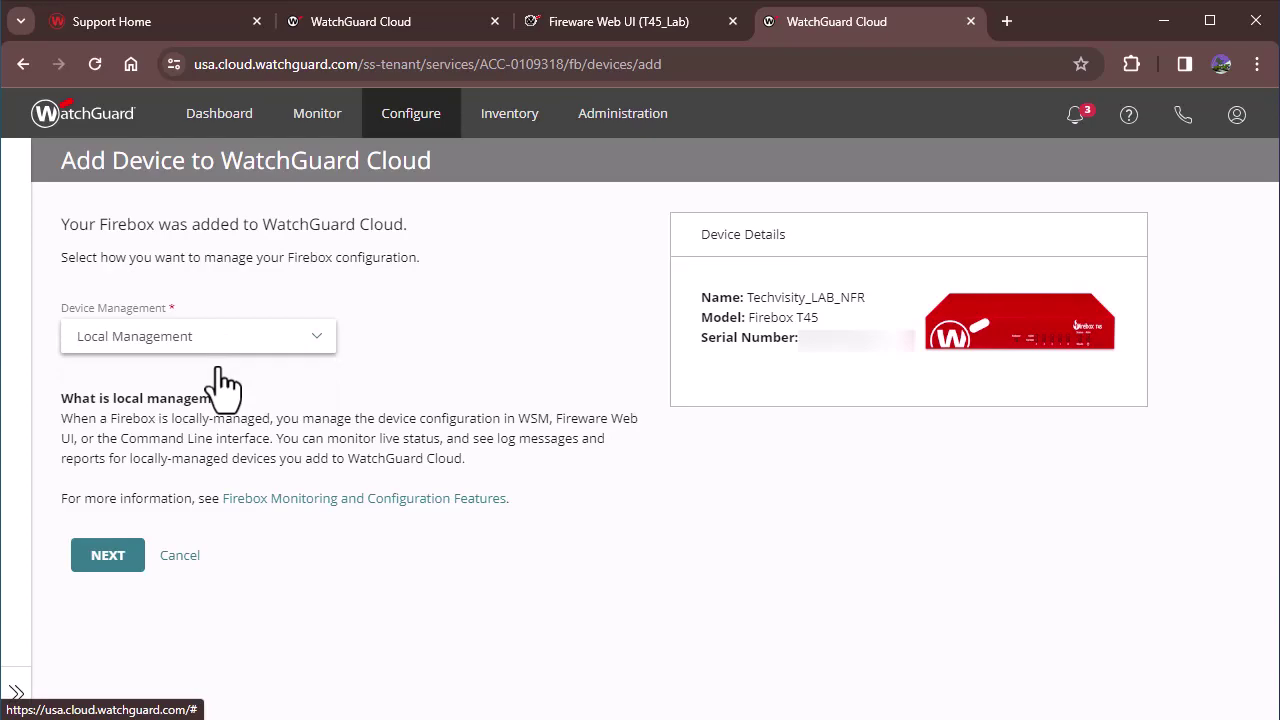
{"action": "left_click", "coordinate": [120, 340]}
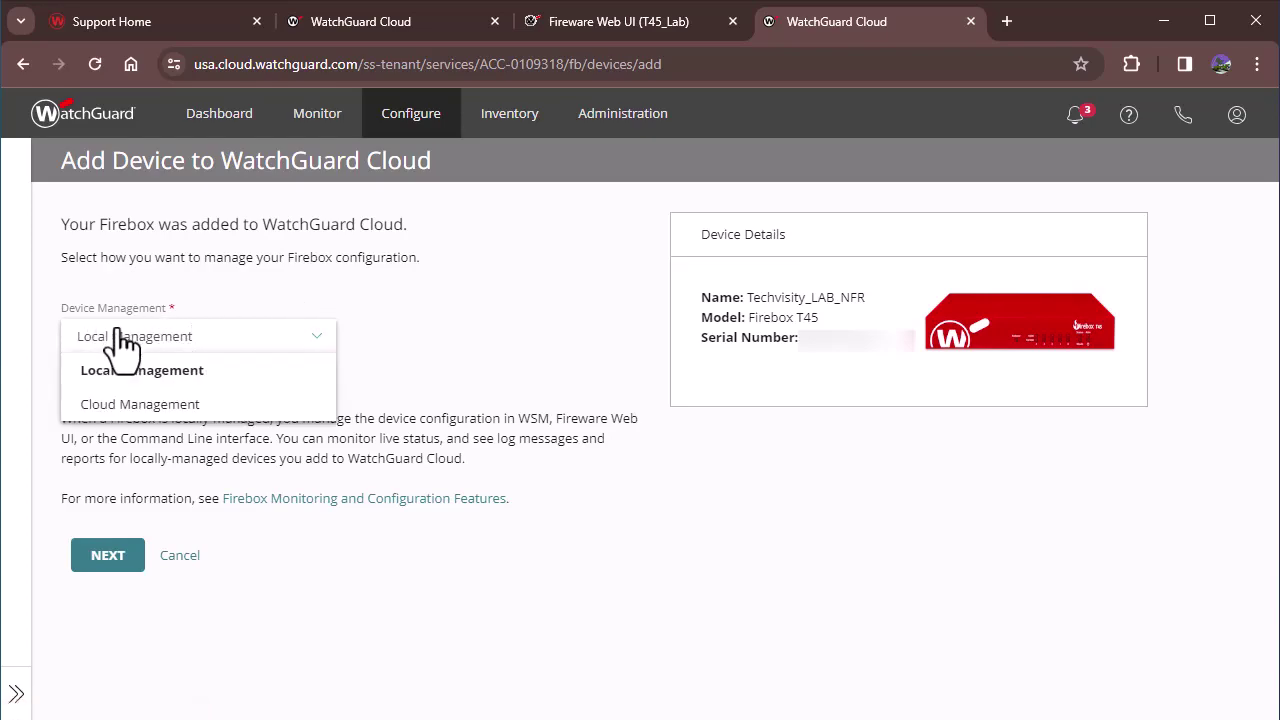
{"action": "left_click", "coordinate": [160, 404]}
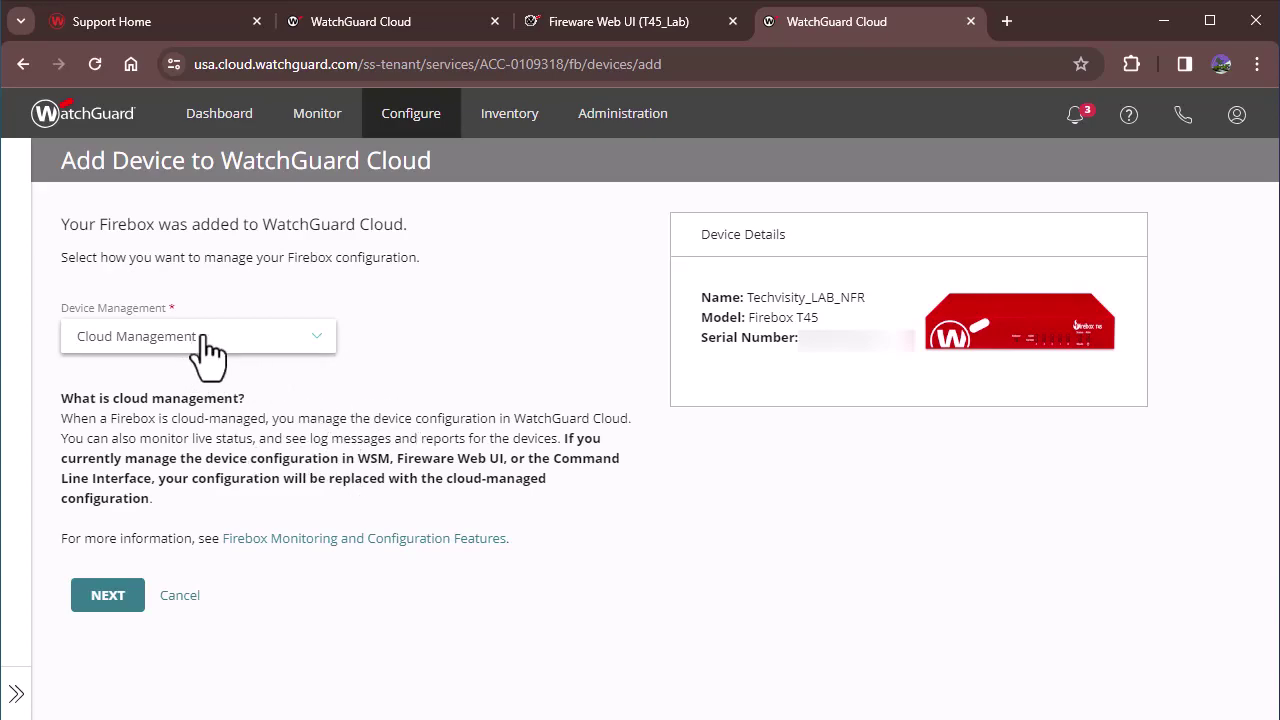
- Set the device management type to Local Management and continue with the option to enable WatchGuard Cloud on the device
{"action": "left_click", "coordinate": [92, 338]}
{"action": "left_click", "coordinate": [158, 379]}
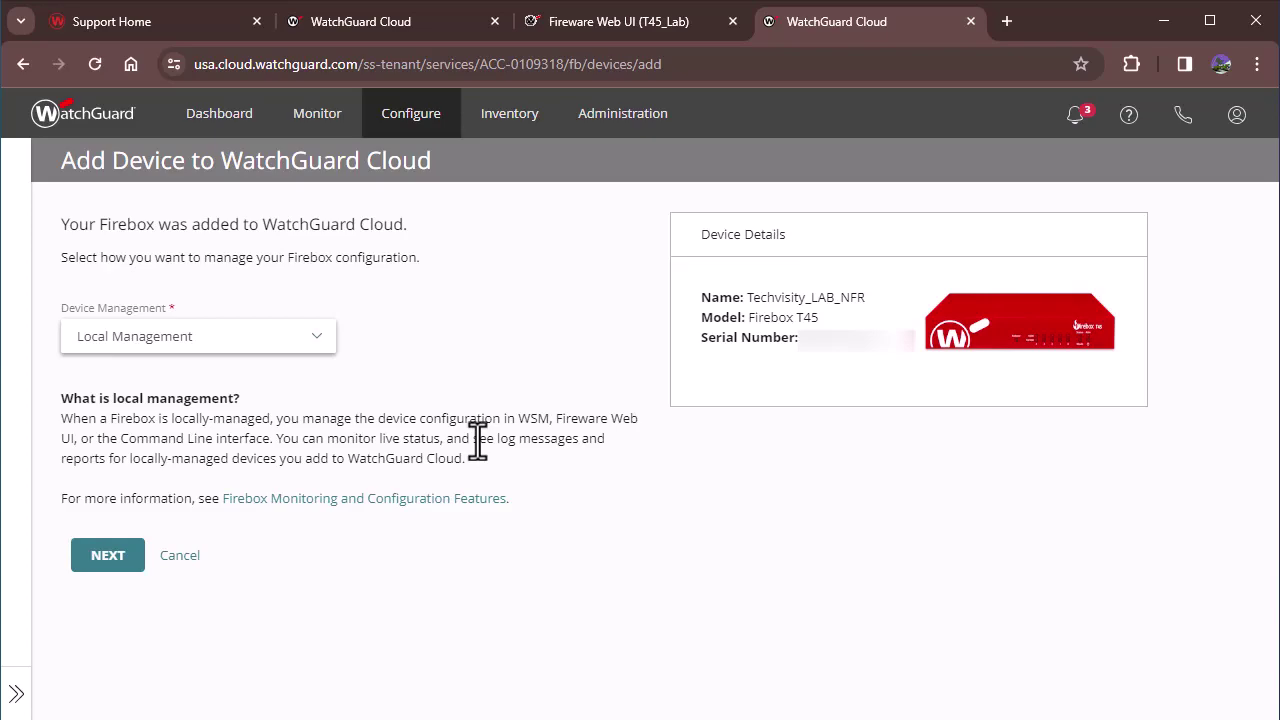
{"action": "left_click", "coordinate": [116, 556]}
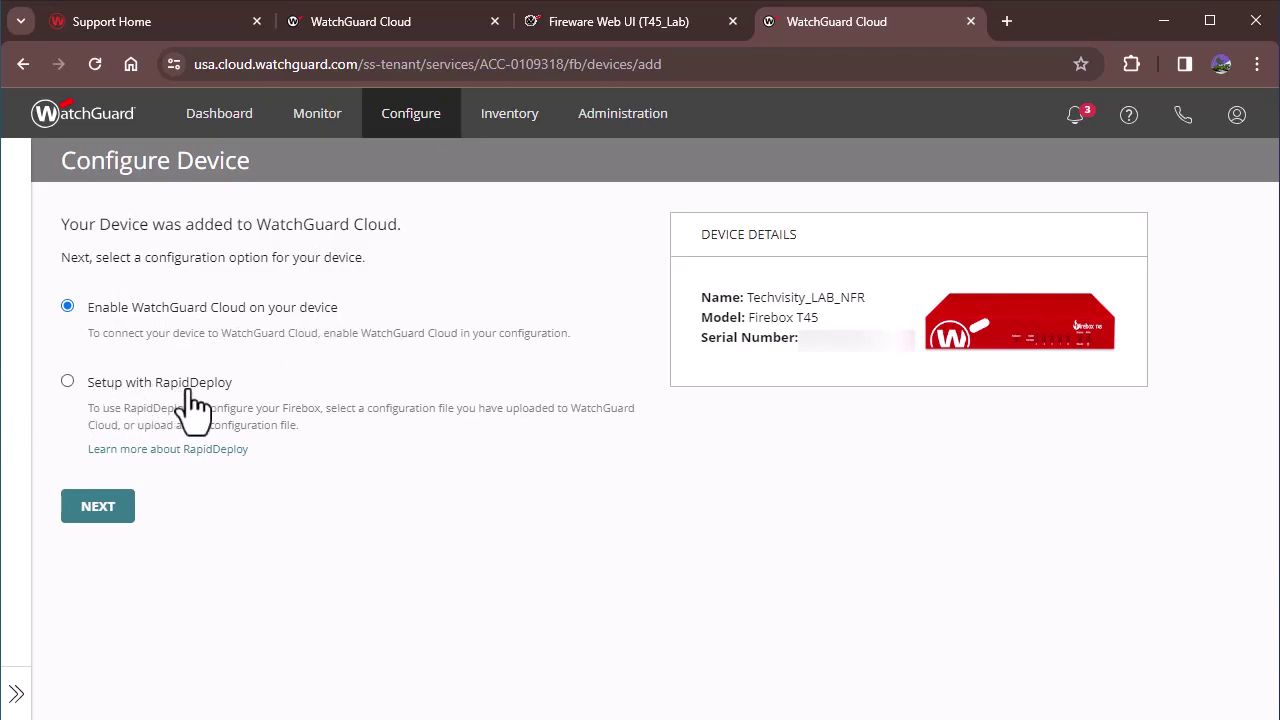
{"action": "left_click", "coordinate": [91, 517]}
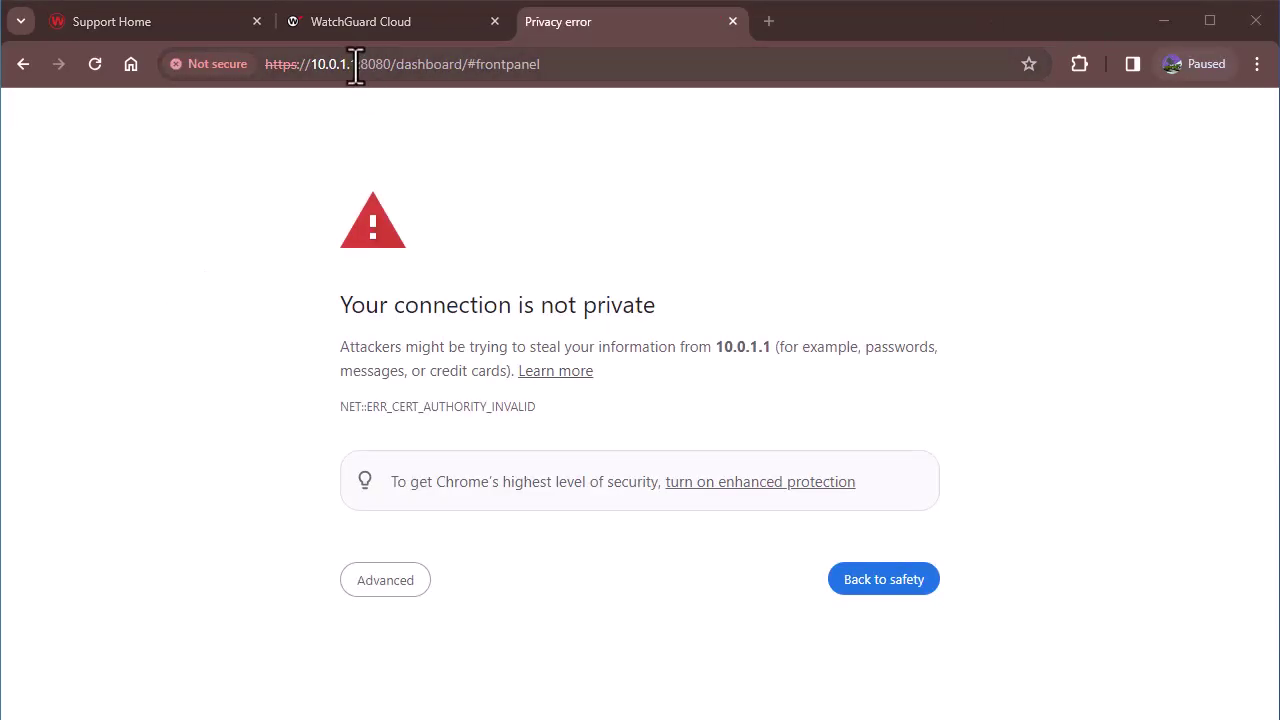
- Proceed past the certificate warning to the Firebox login page at 10.0.1.1
{"action": "left_click", "coordinate": [371, 588]}
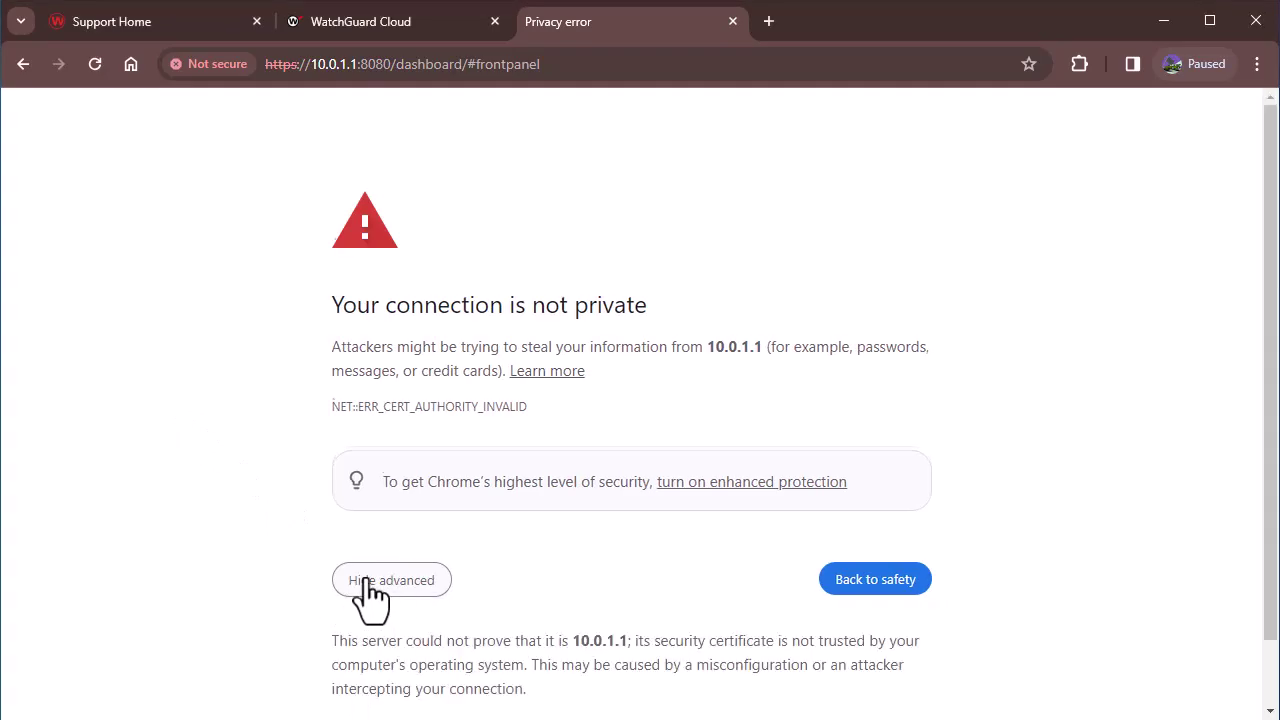
{"action": "scroll", "coordinate": [371, 595], "scroll_direction": "down", "scroll_amount": 1}
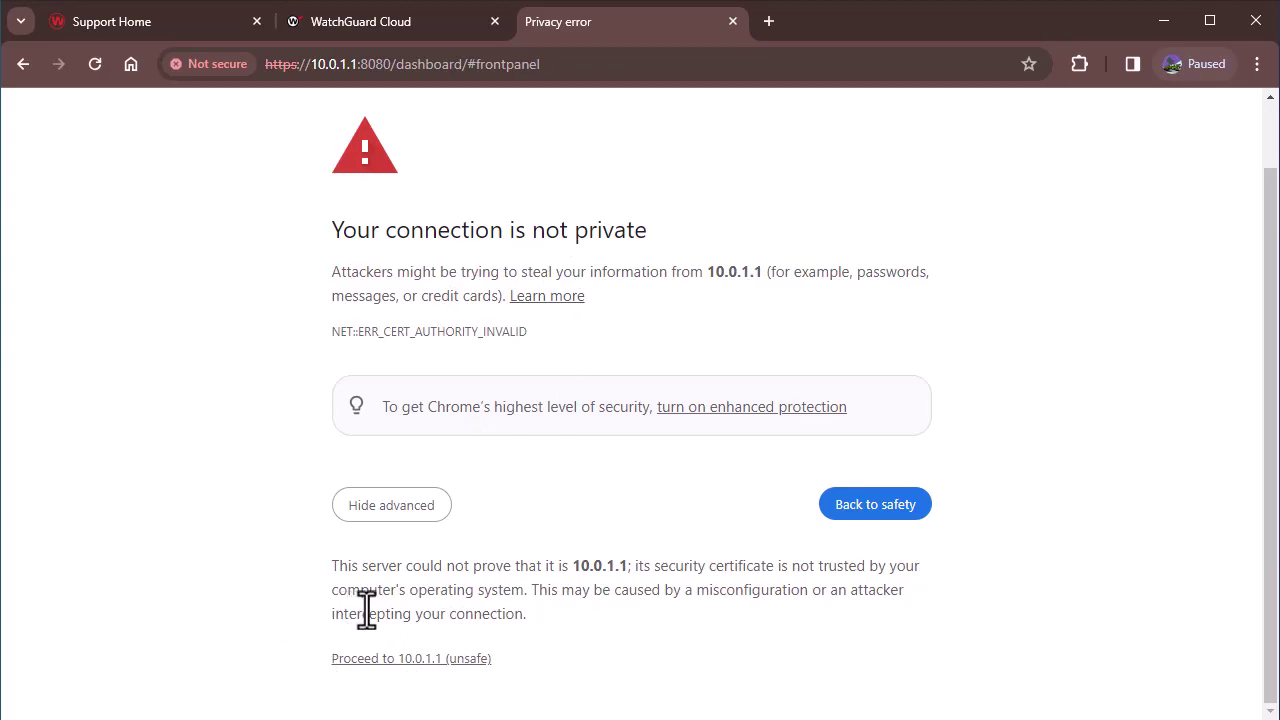
{"action": "left_click", "coordinate": [449, 660]}
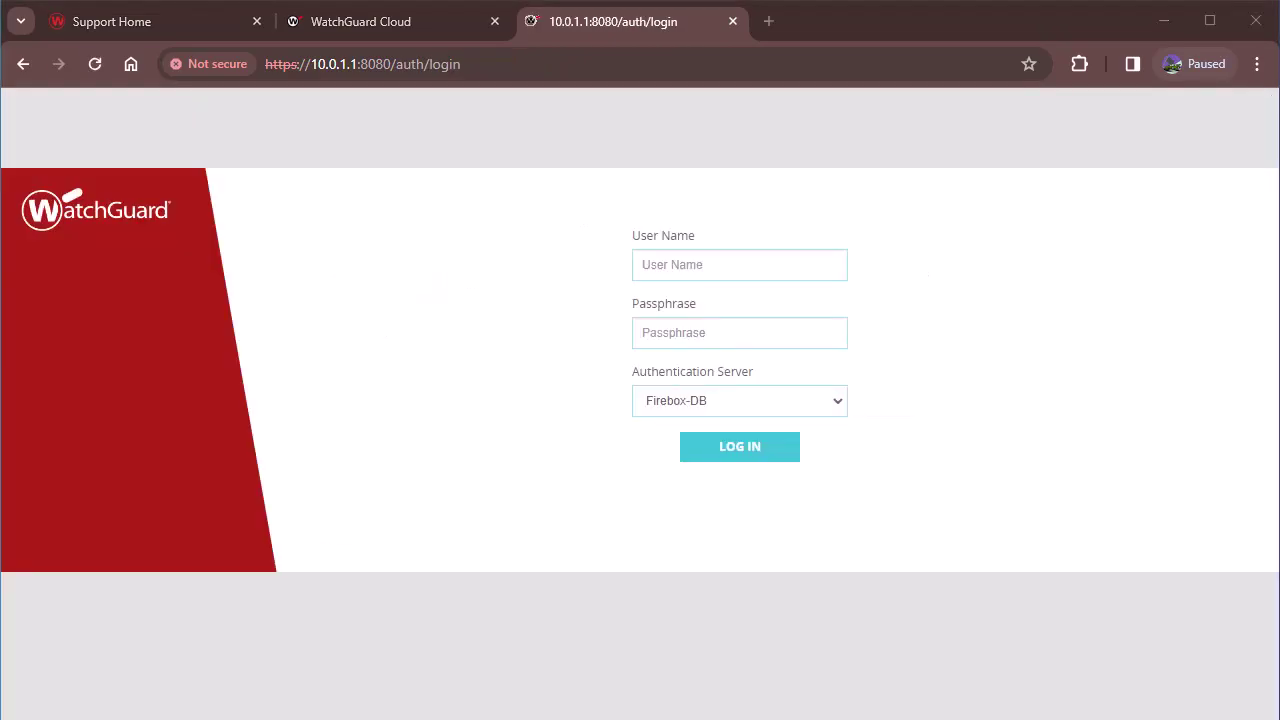
- Log in to the Fireware Web UI as admin with the account passphrase, using the Firebox-DB authentication server
{"action": "left_click", "coordinate": [672, 264]}
{"action": "type", "text": "admi"}
{"action": "key", "text": "Tab"}
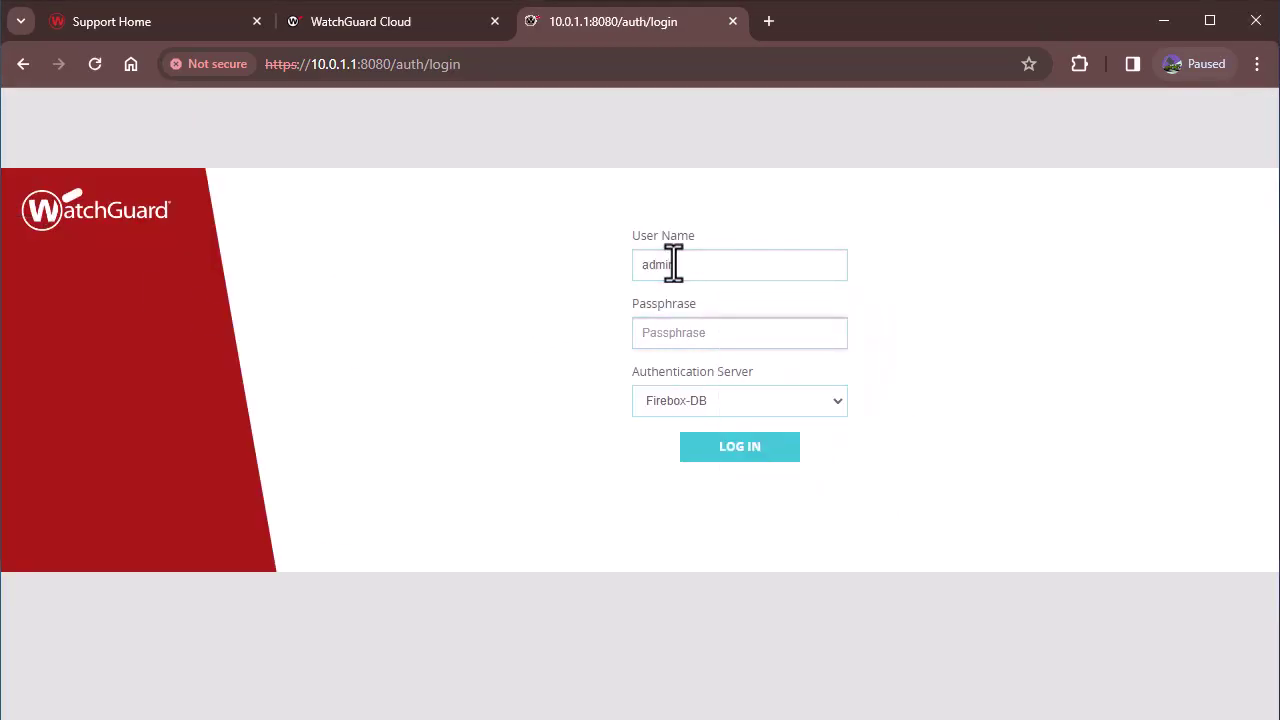
{"action": "type", "text": "************"}
{"action": "key", "text": "Return"}
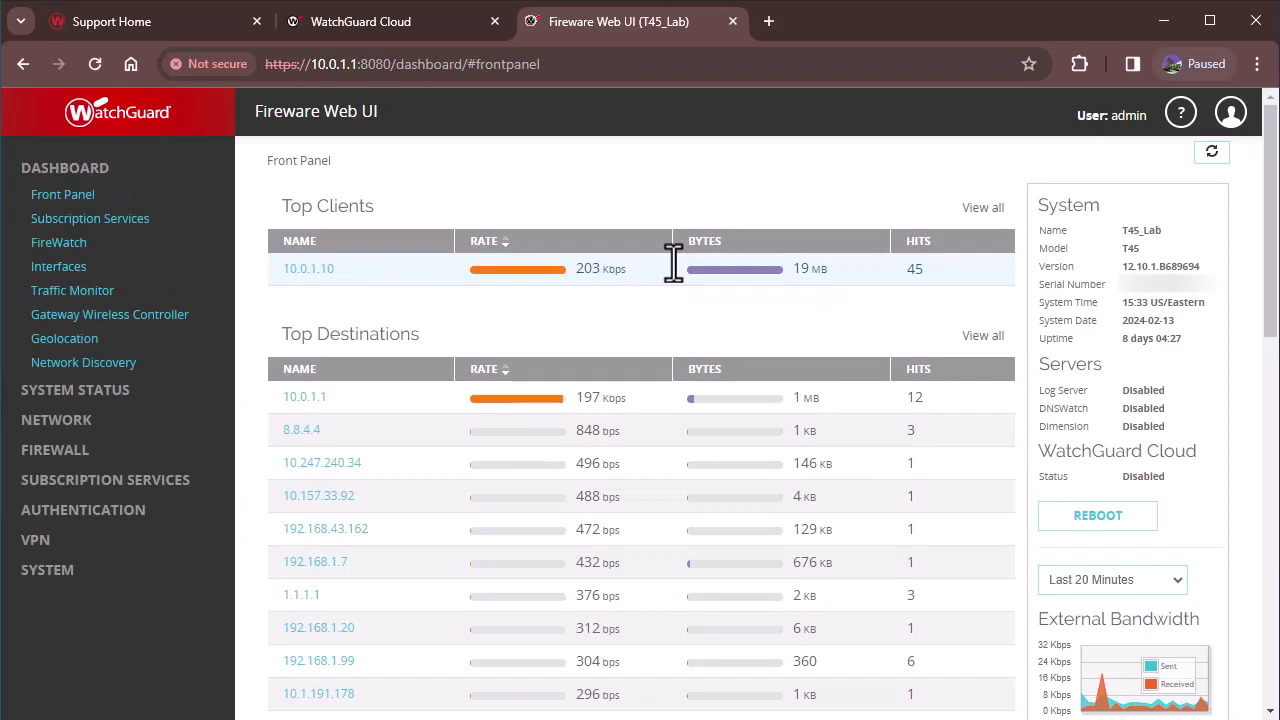
- Enable WatchGuard Cloud in the Firebox's system settings and save the change
{"action": "left_click", "coordinate": [72, 585]}
{"action": "scroll", "coordinate": [77, 600], "scroll_direction": "down", "scroll_amount": 1}
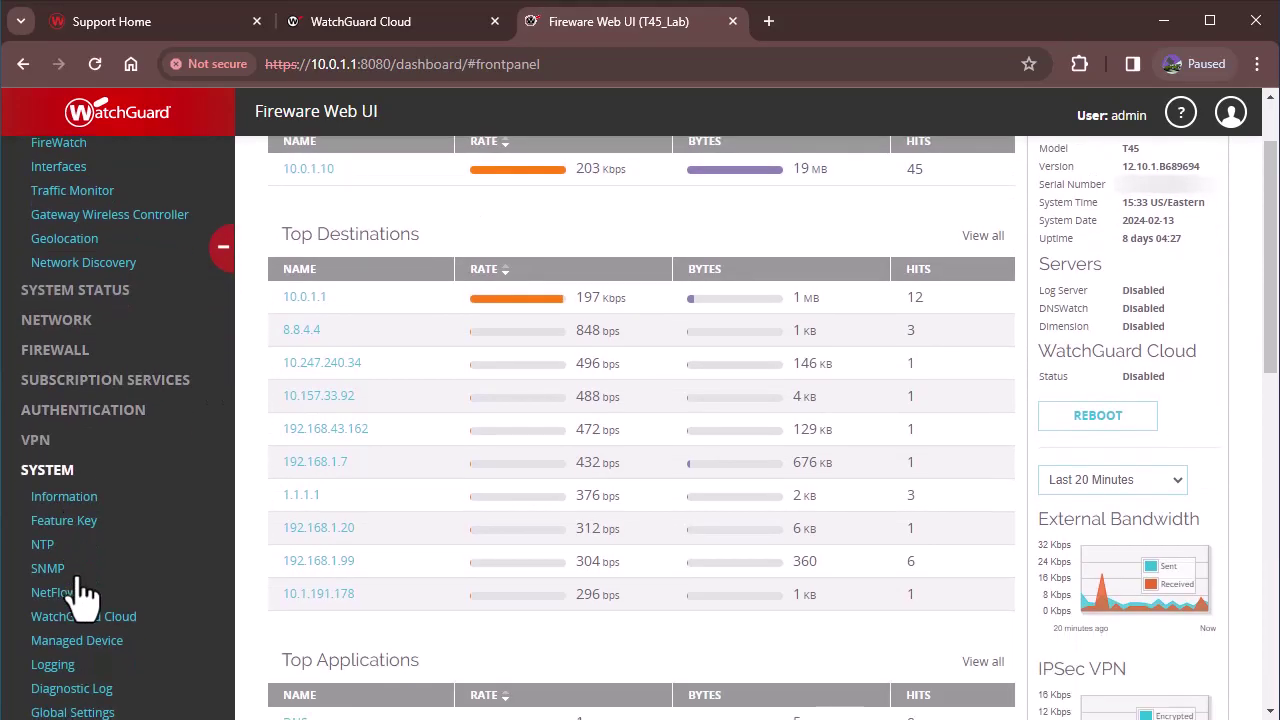
{"action": "left_click", "coordinate": [60, 617]}
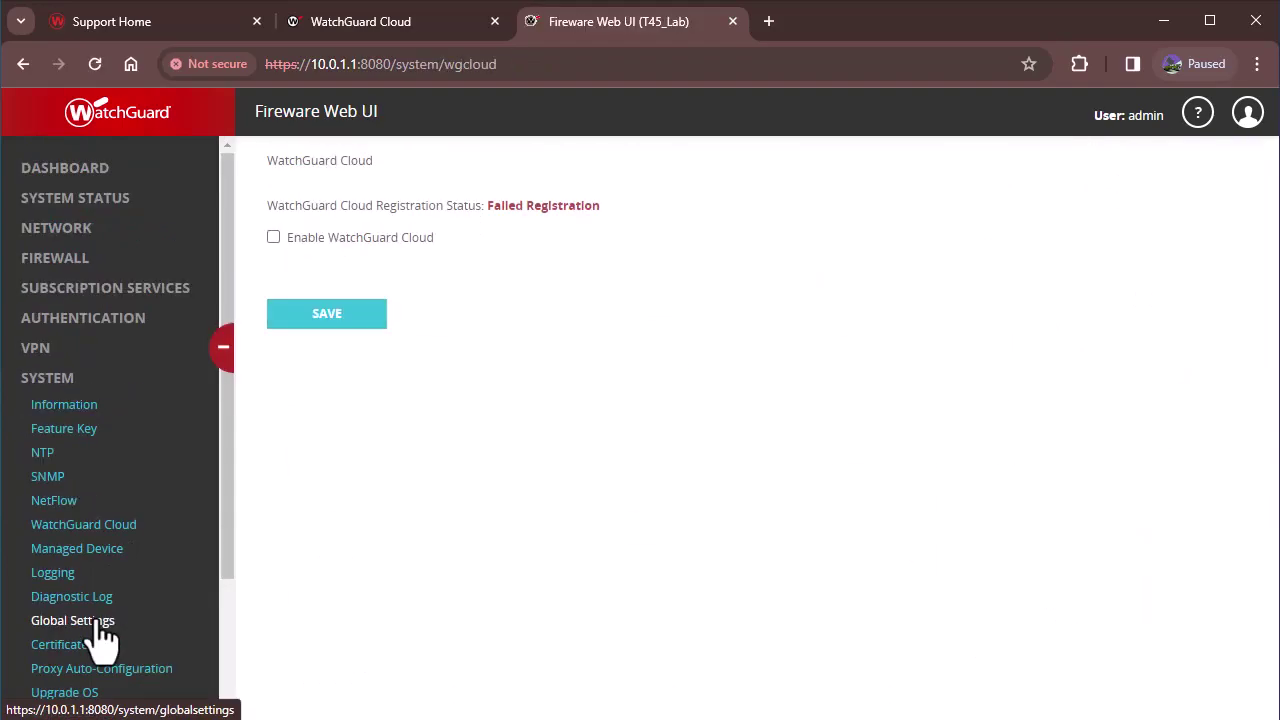
{"action": "left_click", "coordinate": [273, 237]}
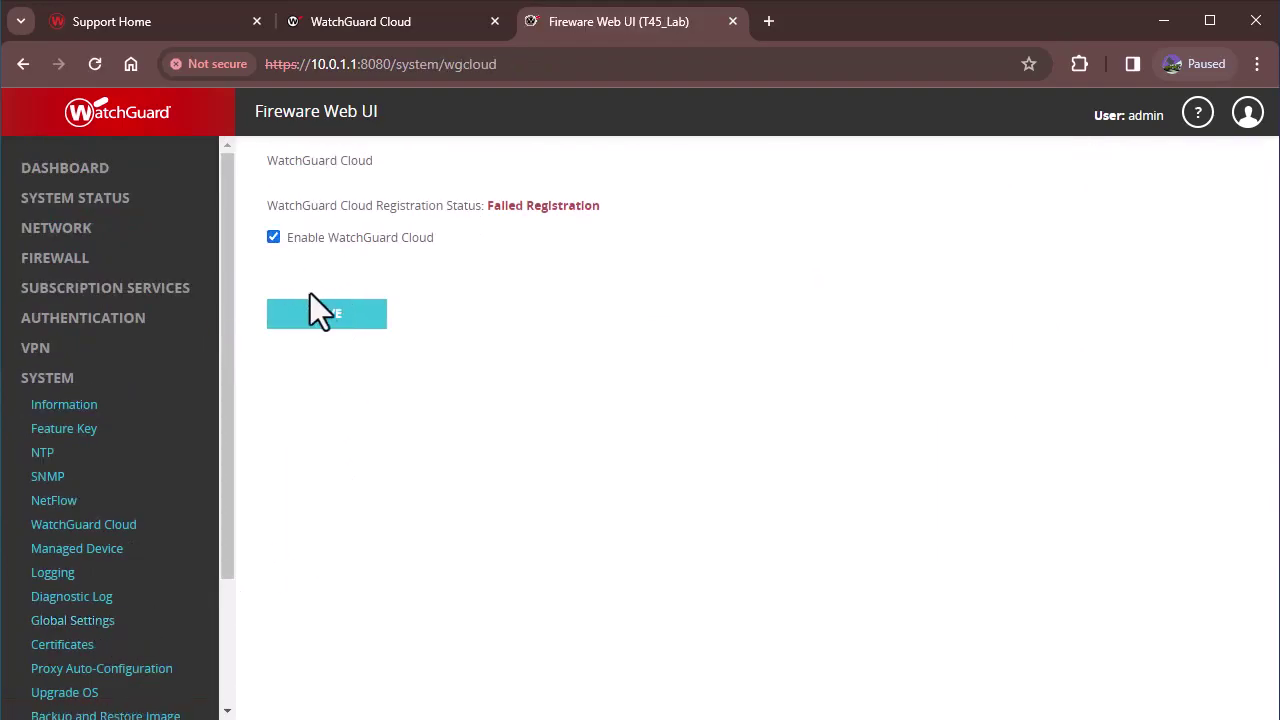
{"action": "left_click", "coordinate": [320, 314]}
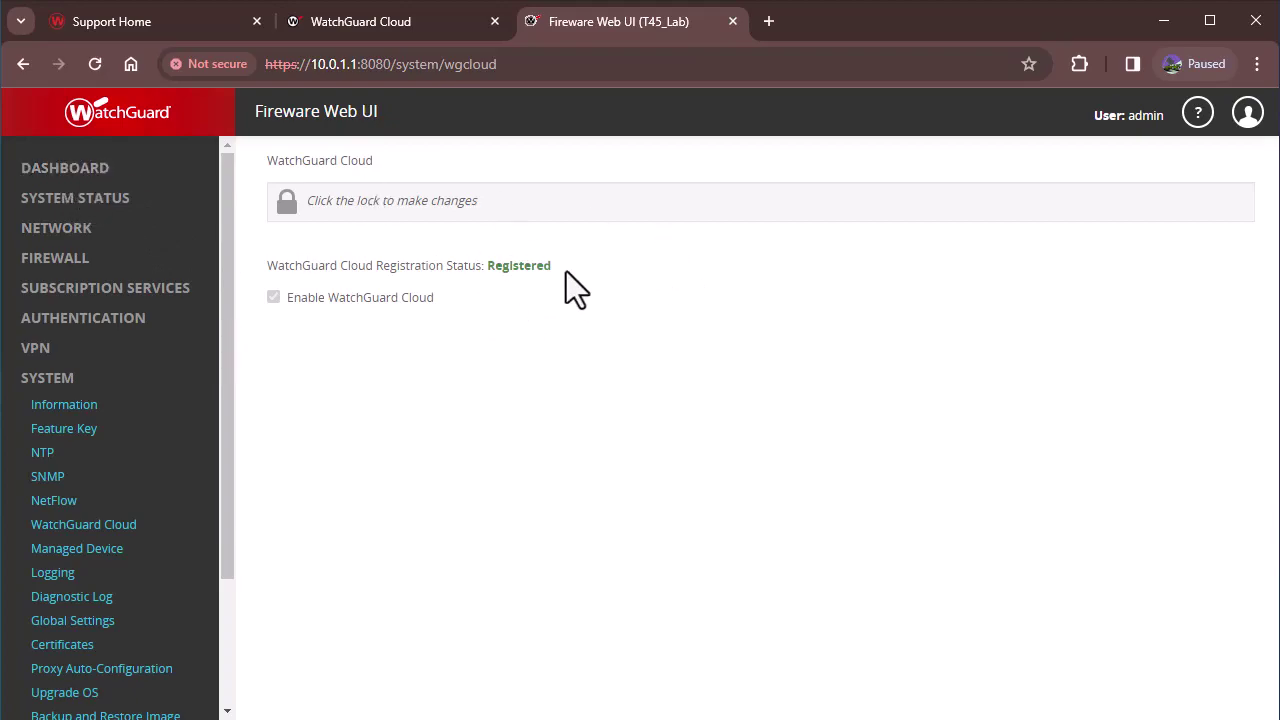
- Check the WatchGuard Cloud status on the Firebox's Front Panel and finish the device setup in WatchGuard Cloud
{"action": "left_click", "coordinate": [60, 168]}
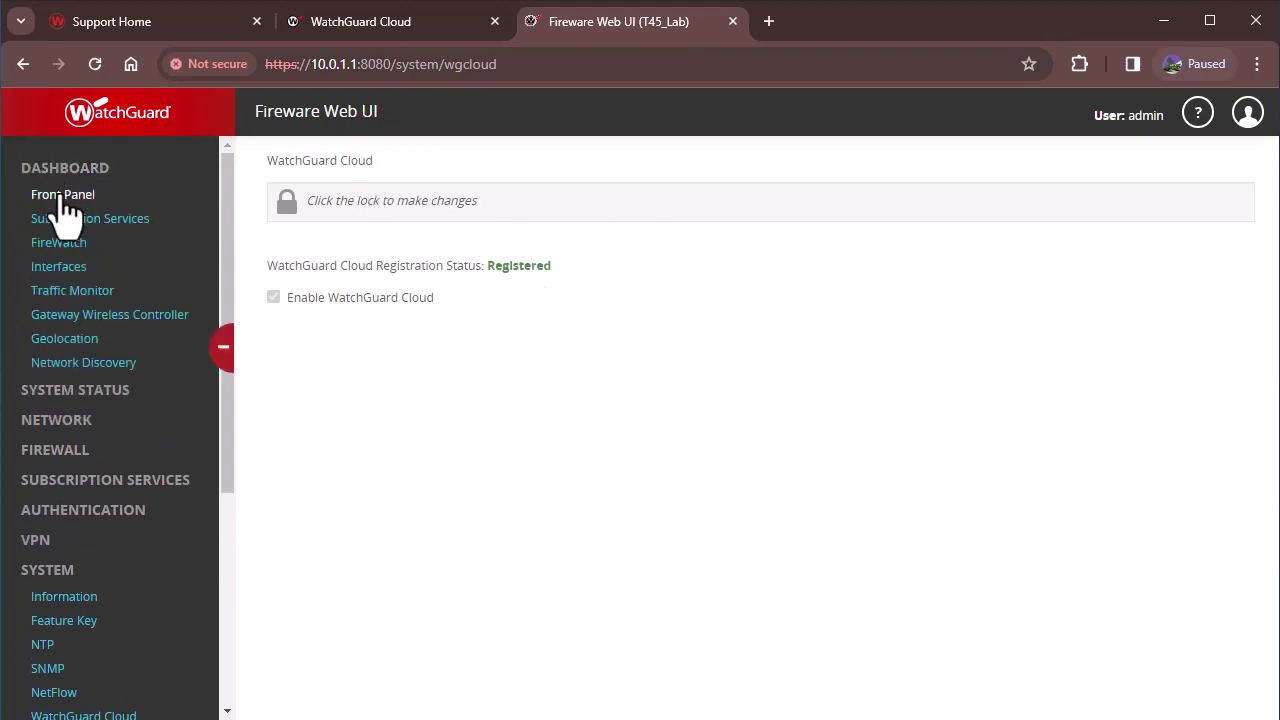
{"action": "left_click", "coordinate": [62, 196]}
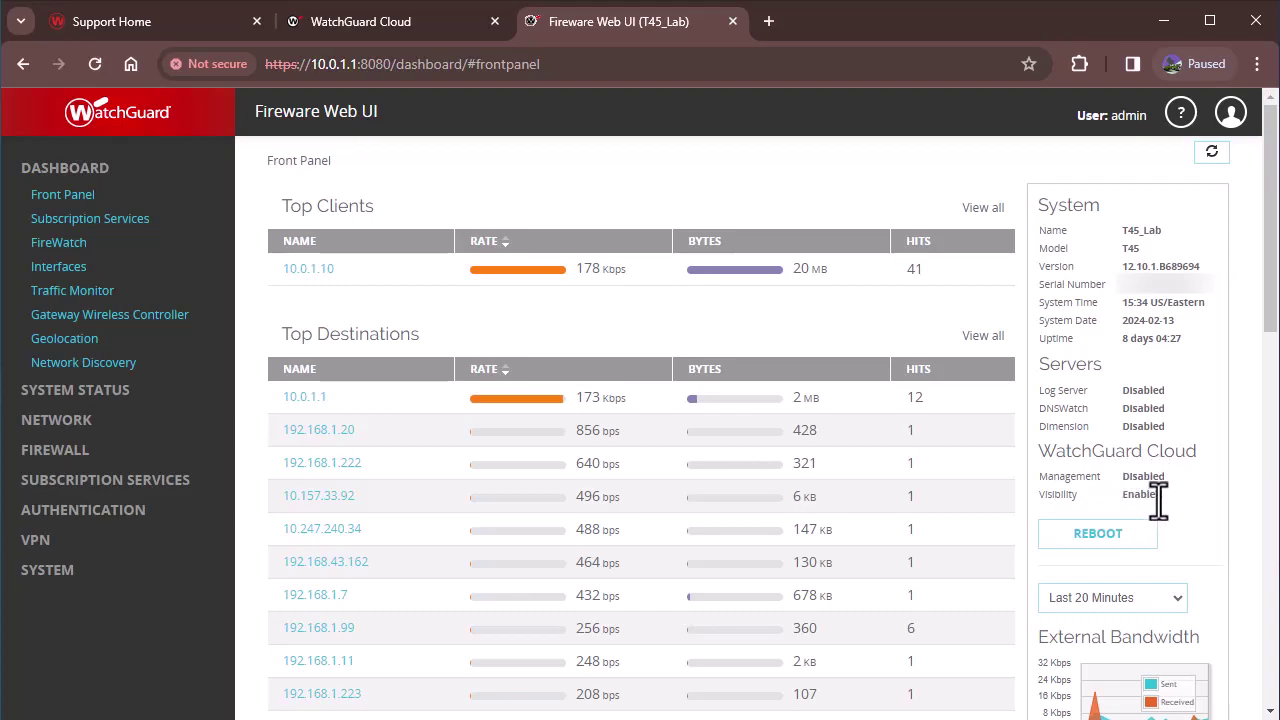
{"action": "left_click", "coordinate": [459, 24]}
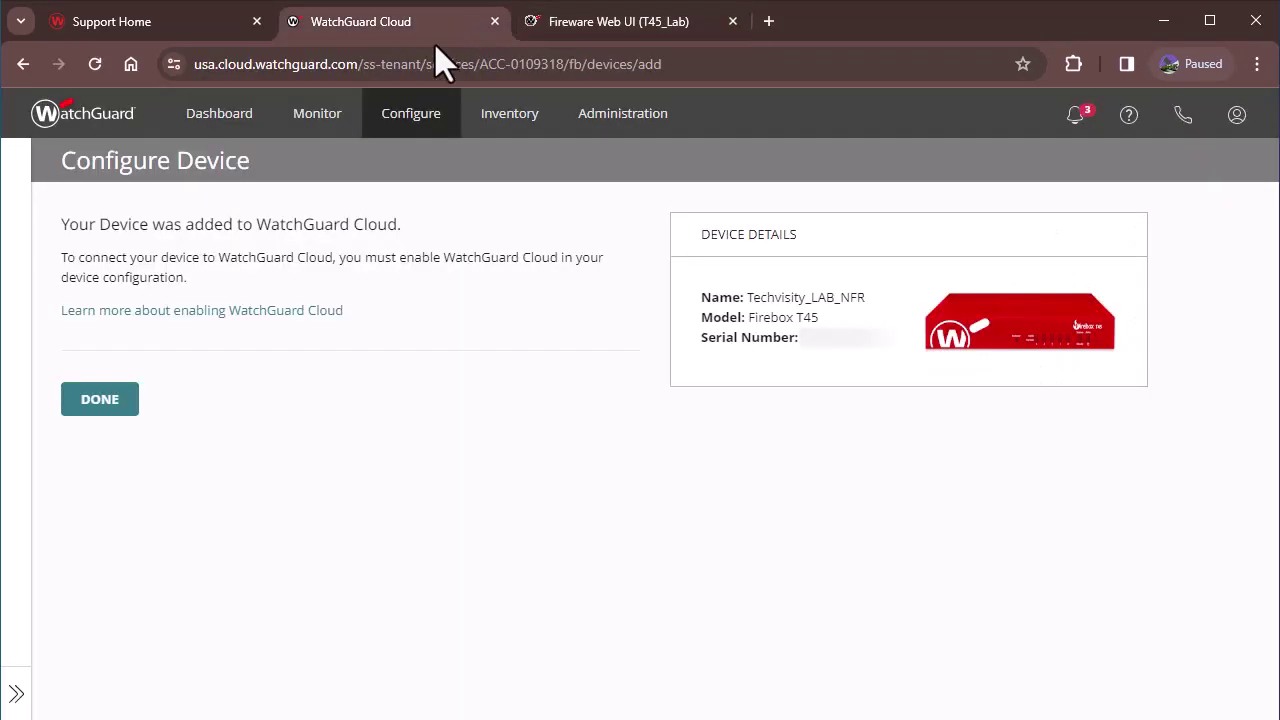
{"action": "left_click", "coordinate": [72, 410]}
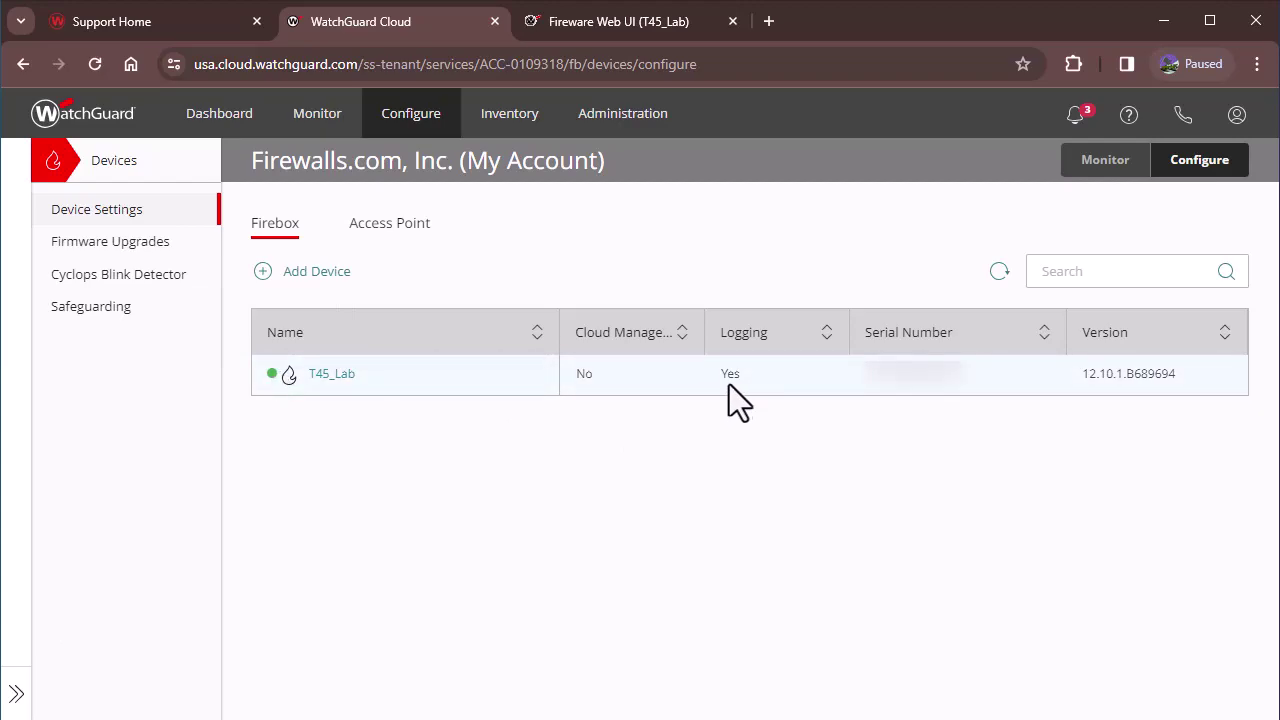
- View the WatchGuard Cloud account dashboard and the ThreatSync summary page
{"action": "left_click", "coordinate": [240, 115]}
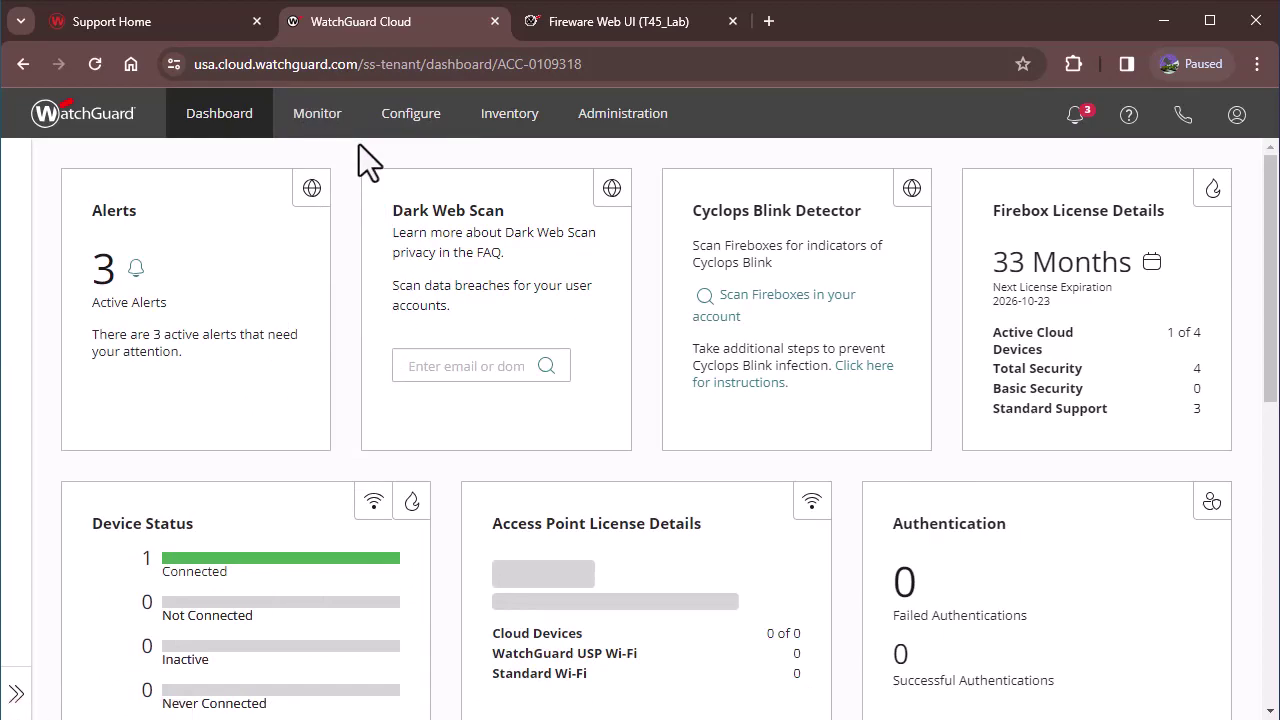
{"action": "left_click", "coordinate": [338, 122]}
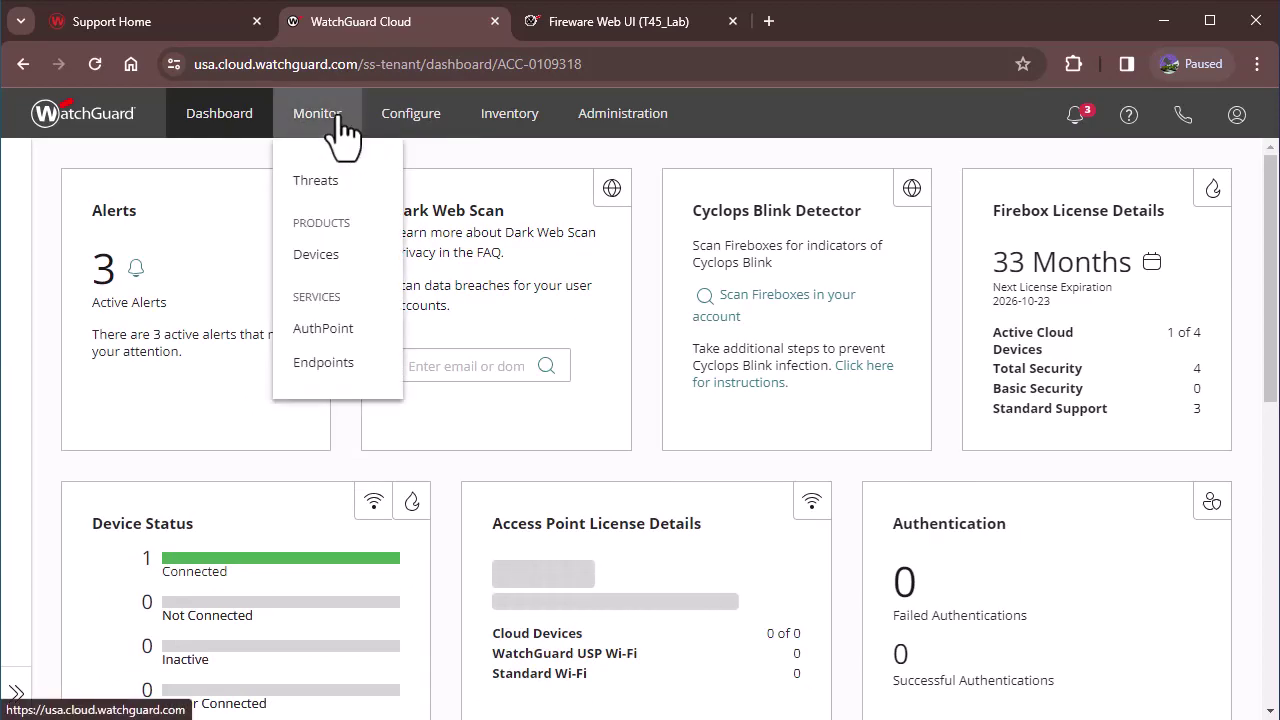
{"action": "left_click", "coordinate": [337, 193]}
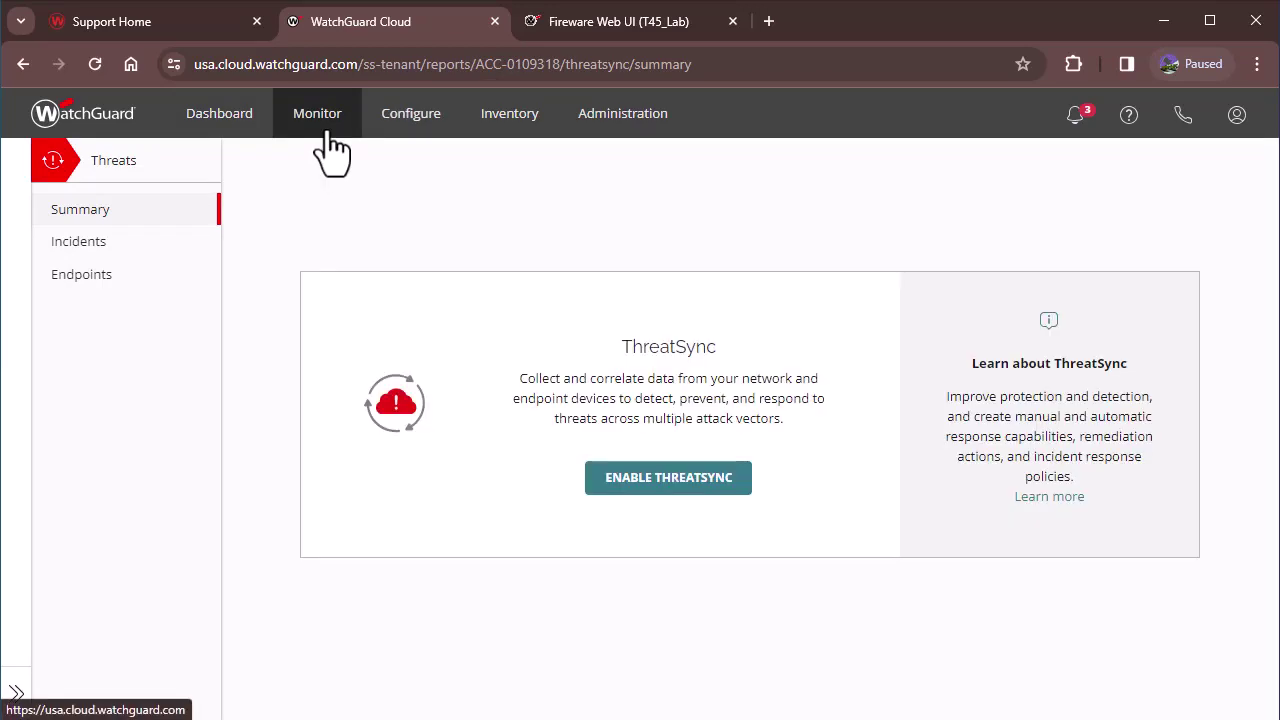
- Review the Device Summary for monitored devices, including licenses, device status, firmware and security service tiles
{"action": "left_click", "coordinate": [325, 125]}
{"action": "left_click", "coordinate": [316, 256]}
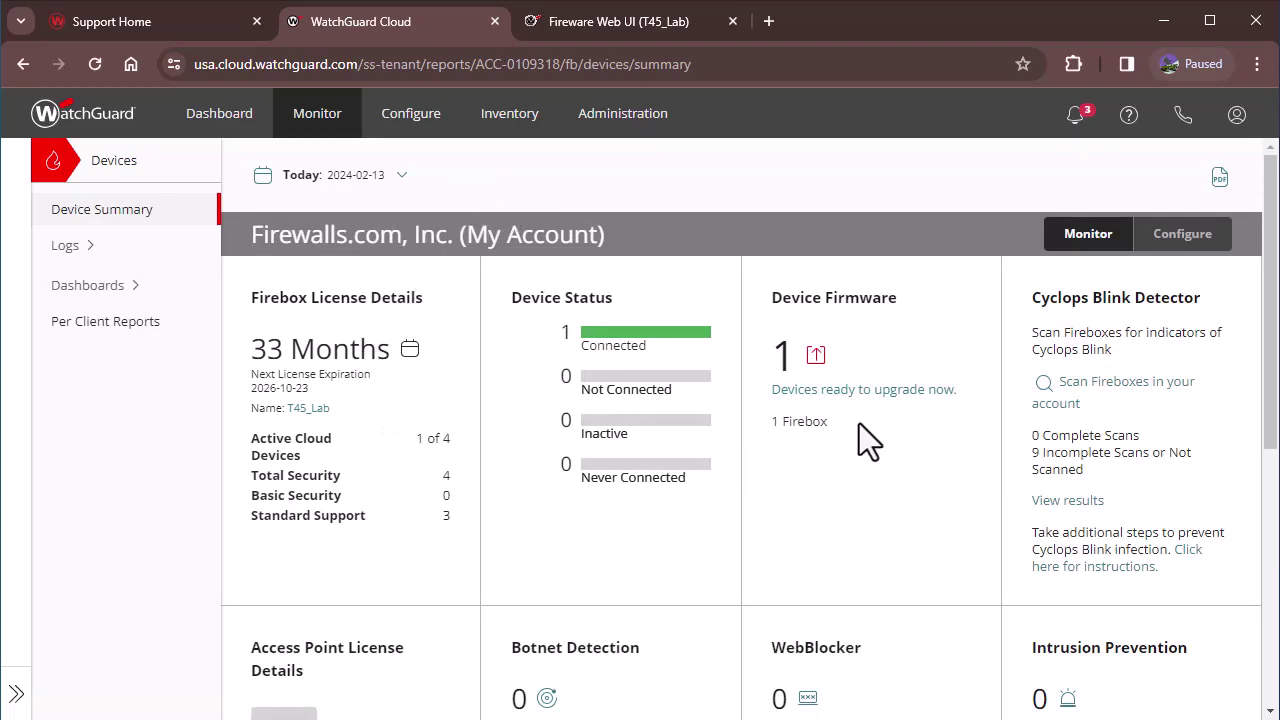
{"action": "scroll", "coordinate": [872, 427], "scroll_direction": "down", "scroll_amount": 5}
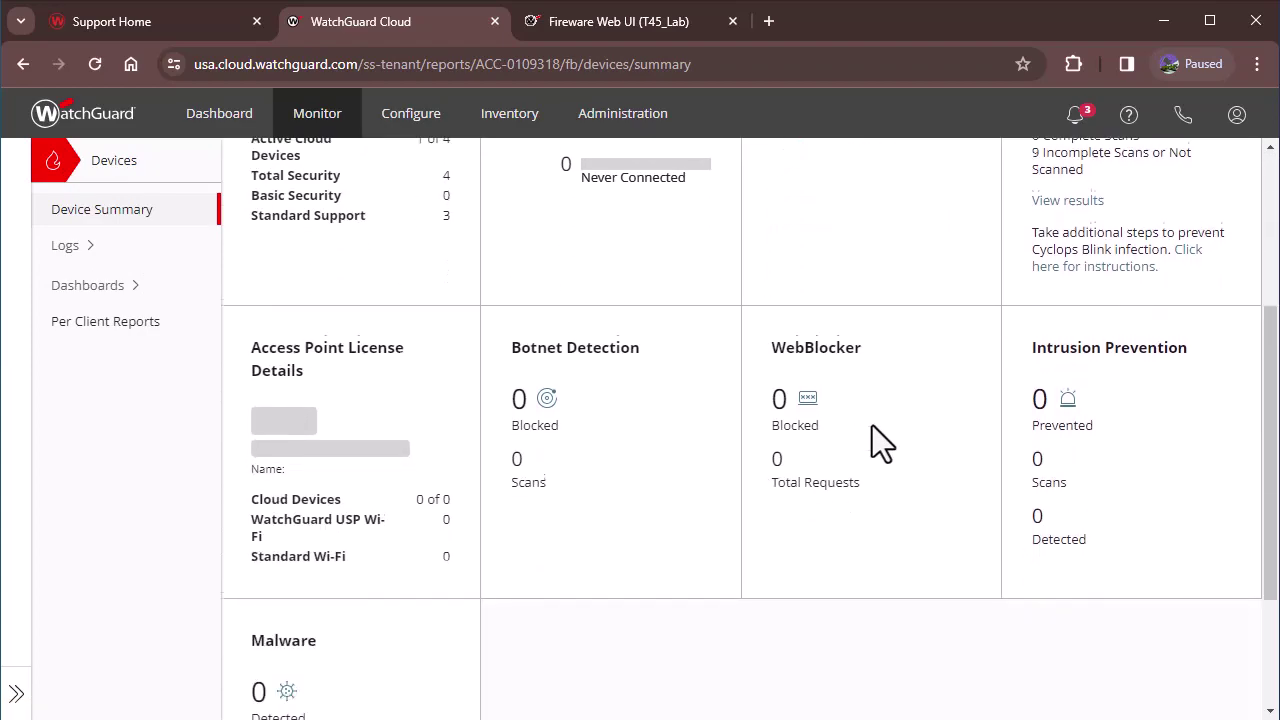
{"action": "scroll", "coordinate": [872, 427], "scroll_direction": "up", "scroll_amount": 5}
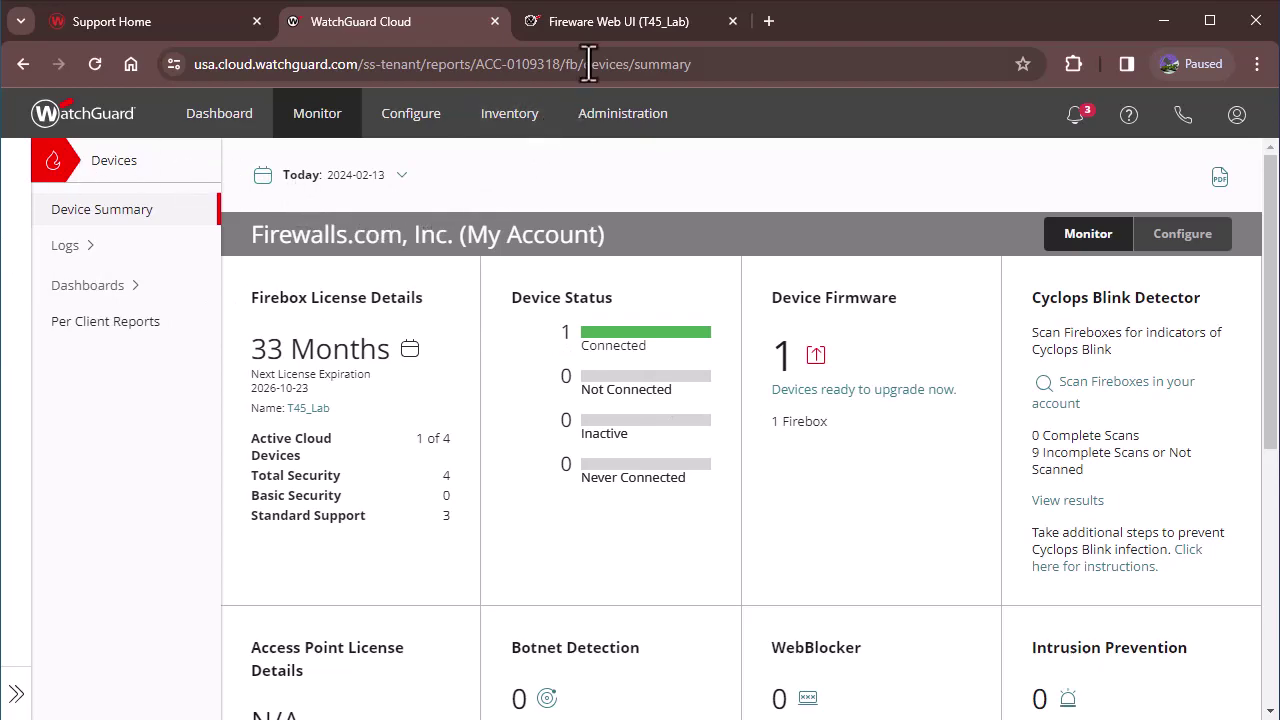
{"action": "left_click", "coordinate": [609, 14]}
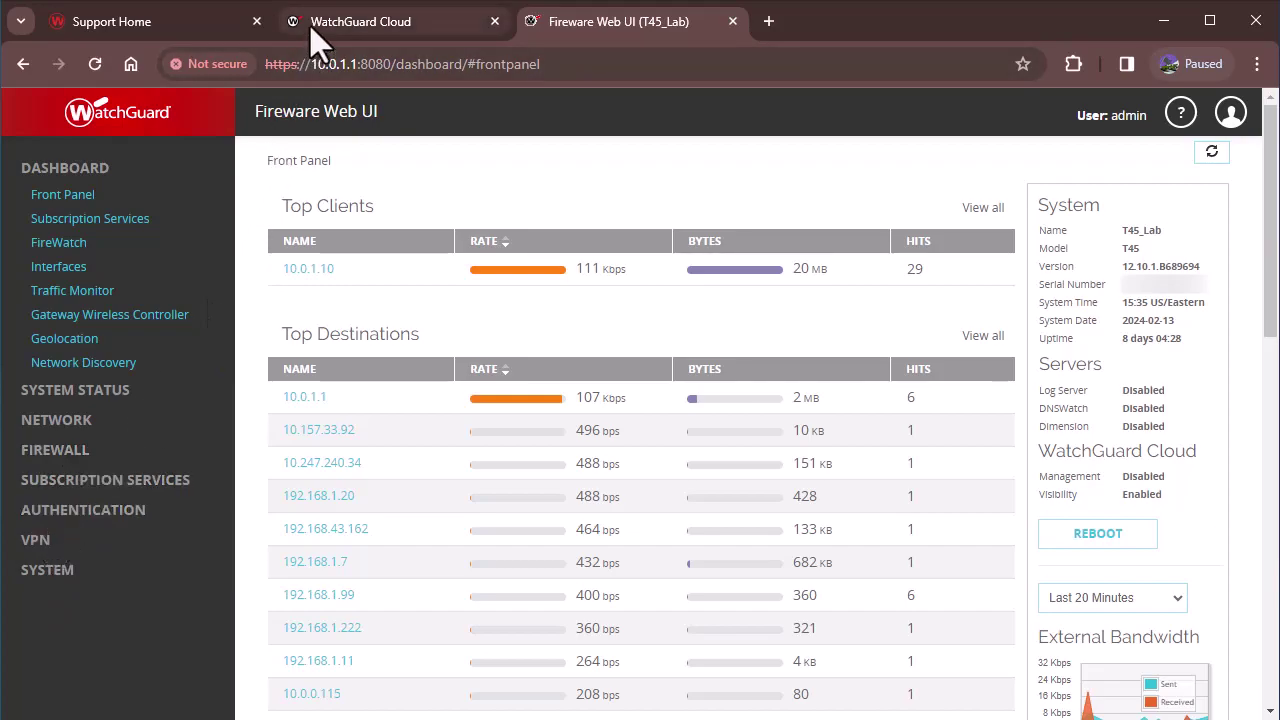
{"action": "mouse_move", "coordinate": [310, 26]}
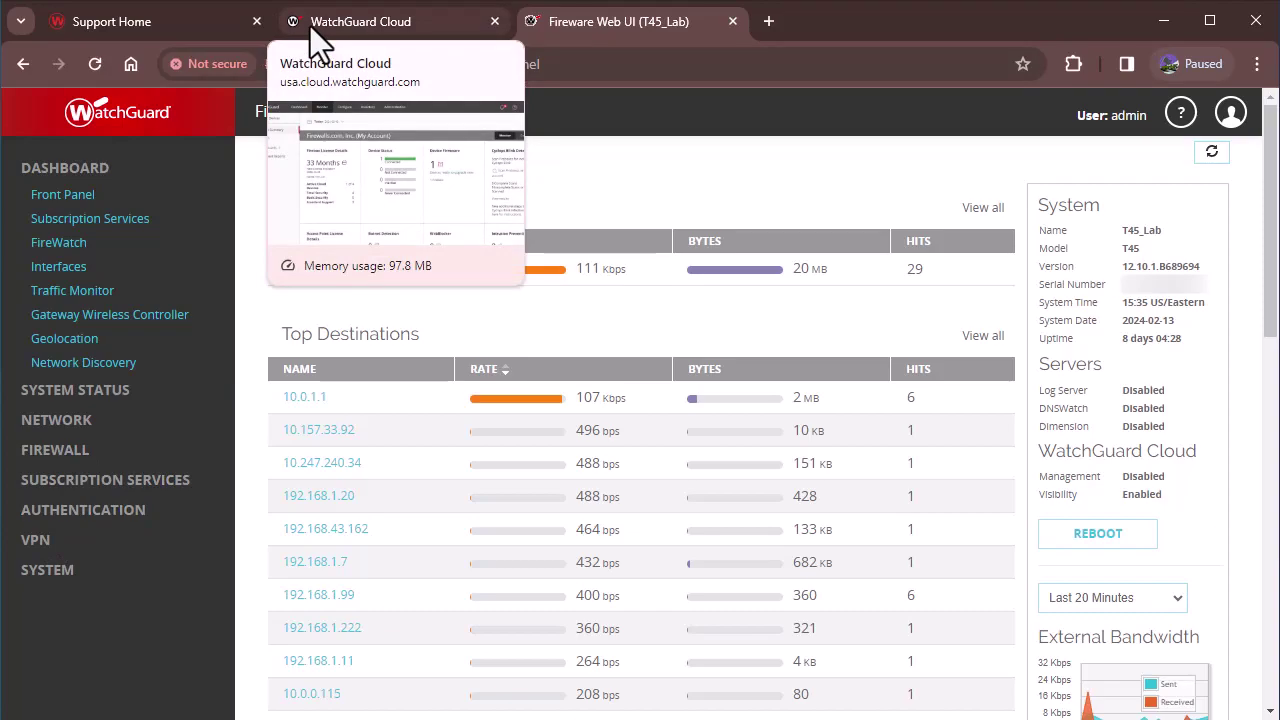
{"action": "left_click", "coordinate": [315, 27]}
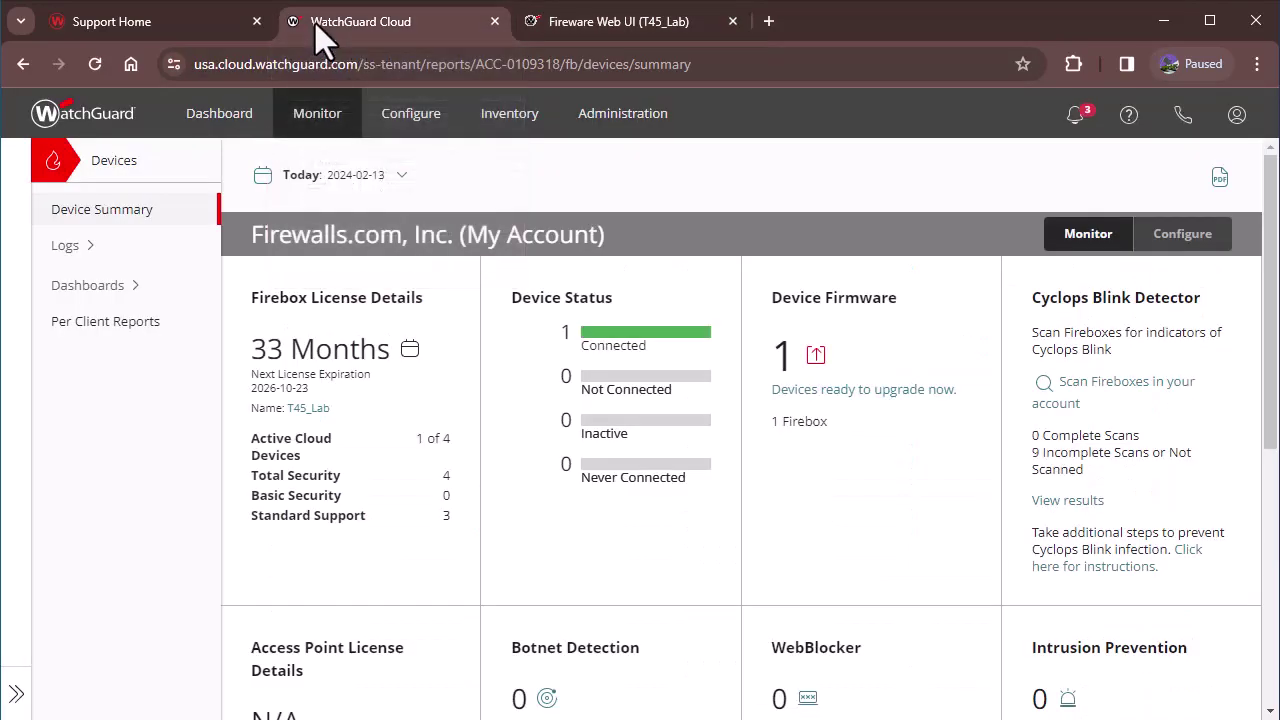
{"action": "left_click", "coordinate": [433, 140]}
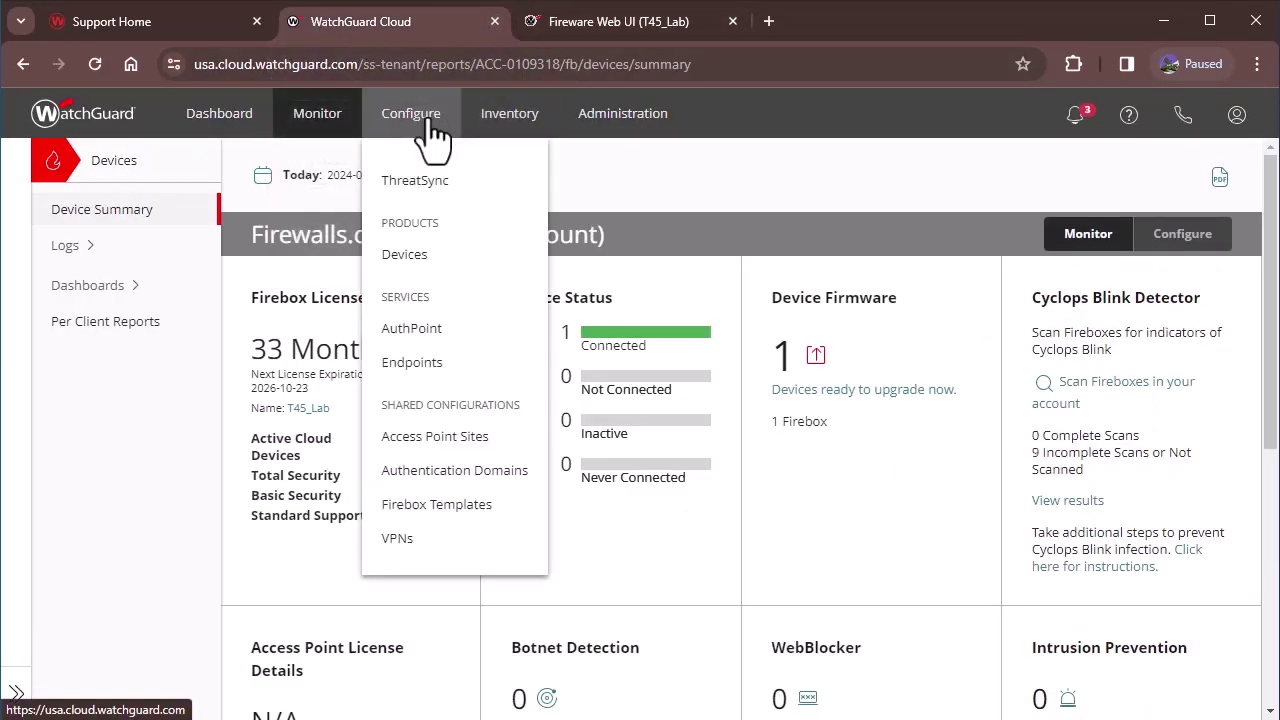
{"action": "left_click", "coordinate": [405, 258]}
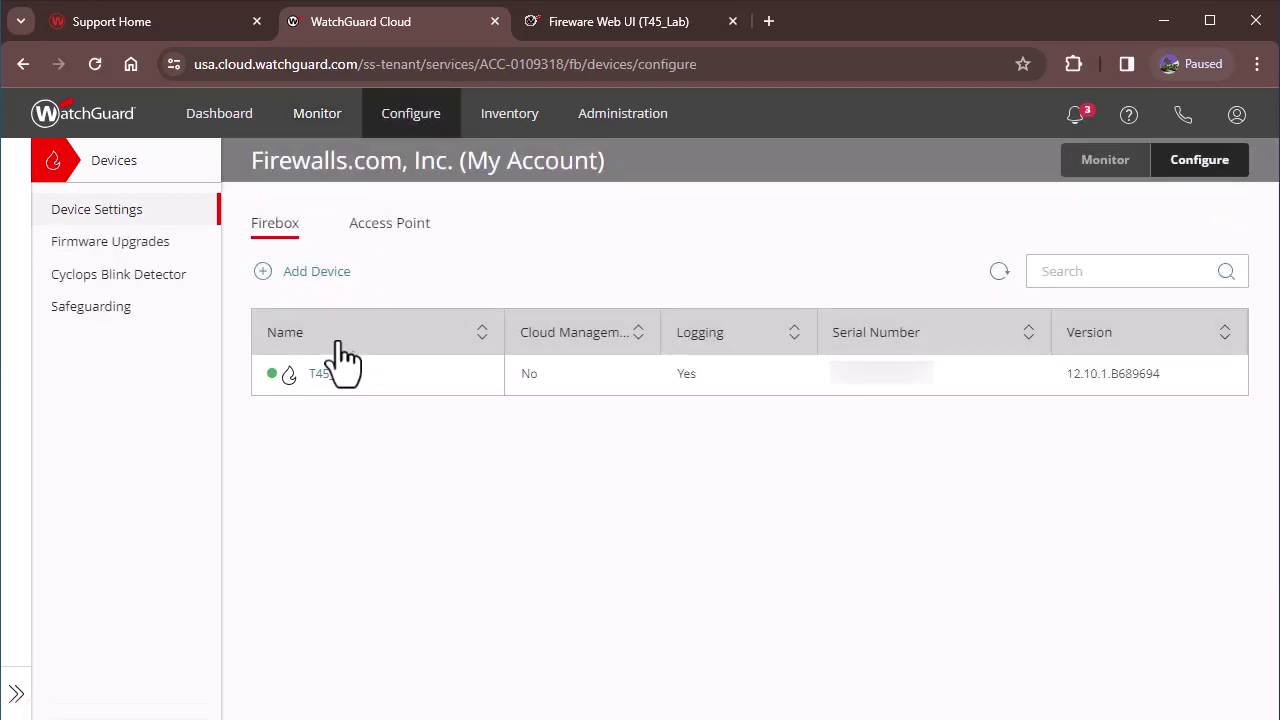
- Switch back to Fireware Web UI and view the WatchGuard Cloud registration status in the Firebox's system settings
{"action": "left_click", "coordinate": [646, 17]}
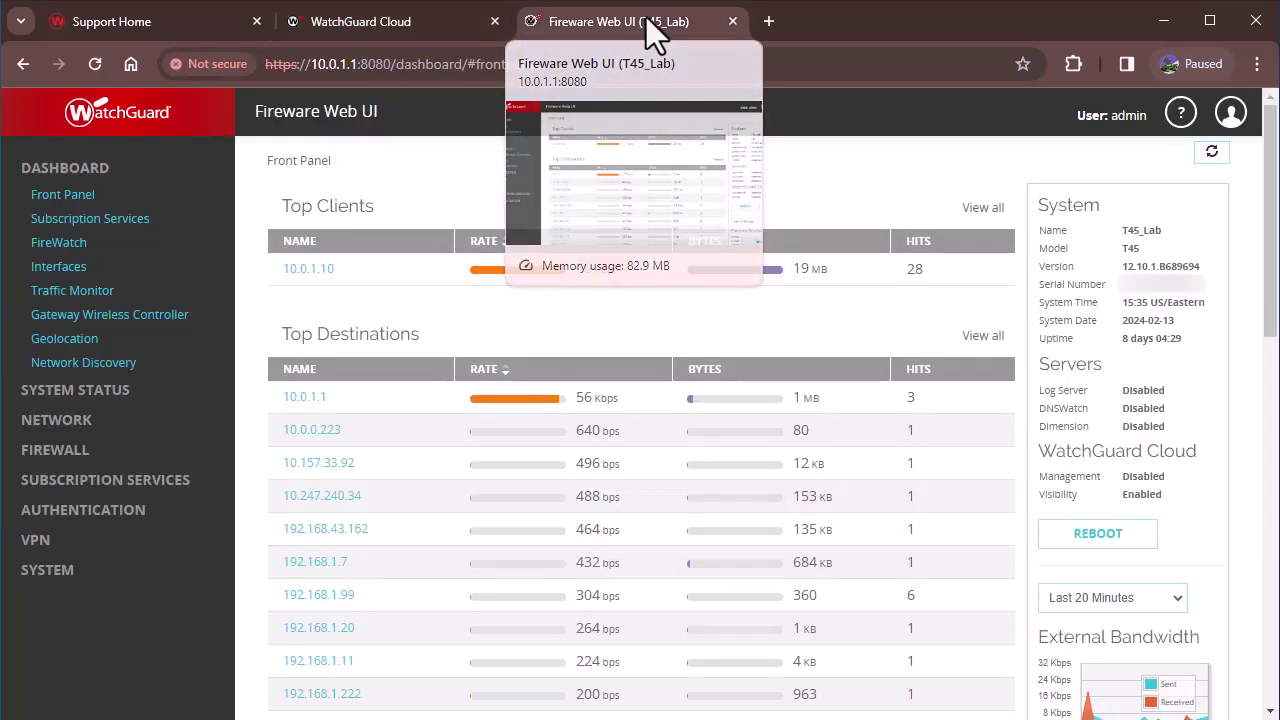
{"action": "left_click", "coordinate": [47, 572]}
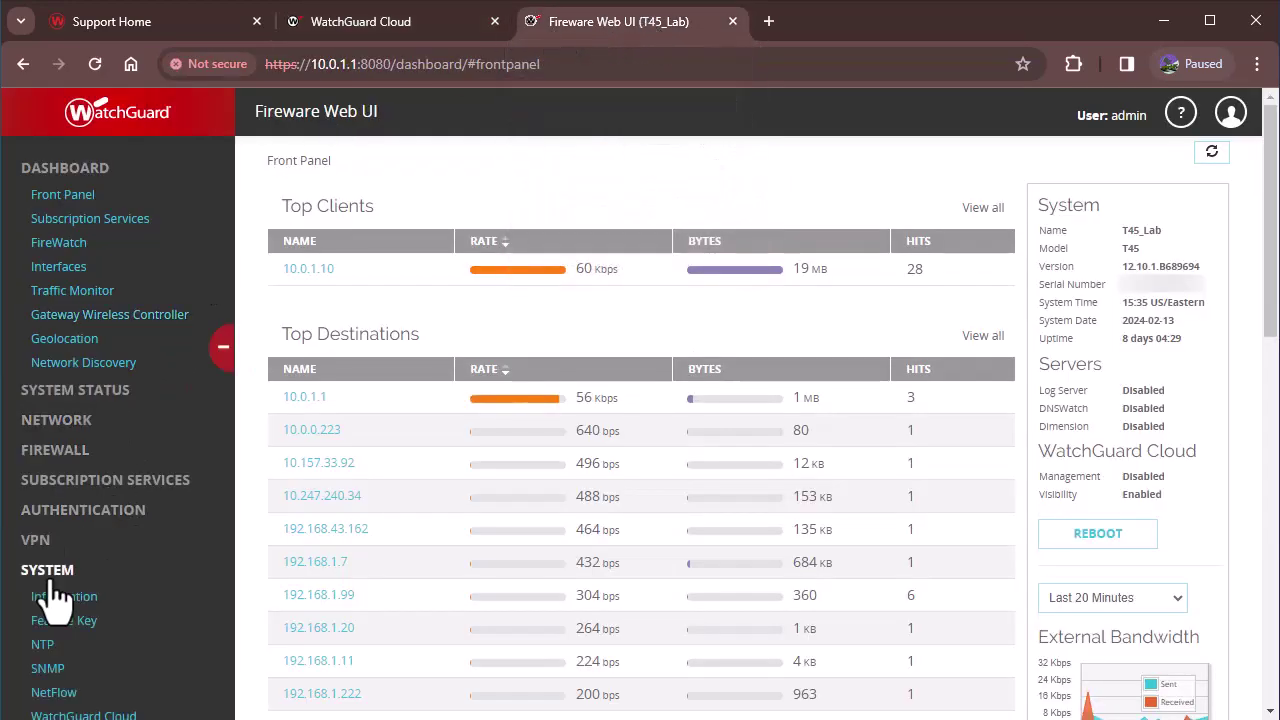
{"action": "scroll", "coordinate": [62, 640], "scroll_direction": "down", "scroll_amount": 1}
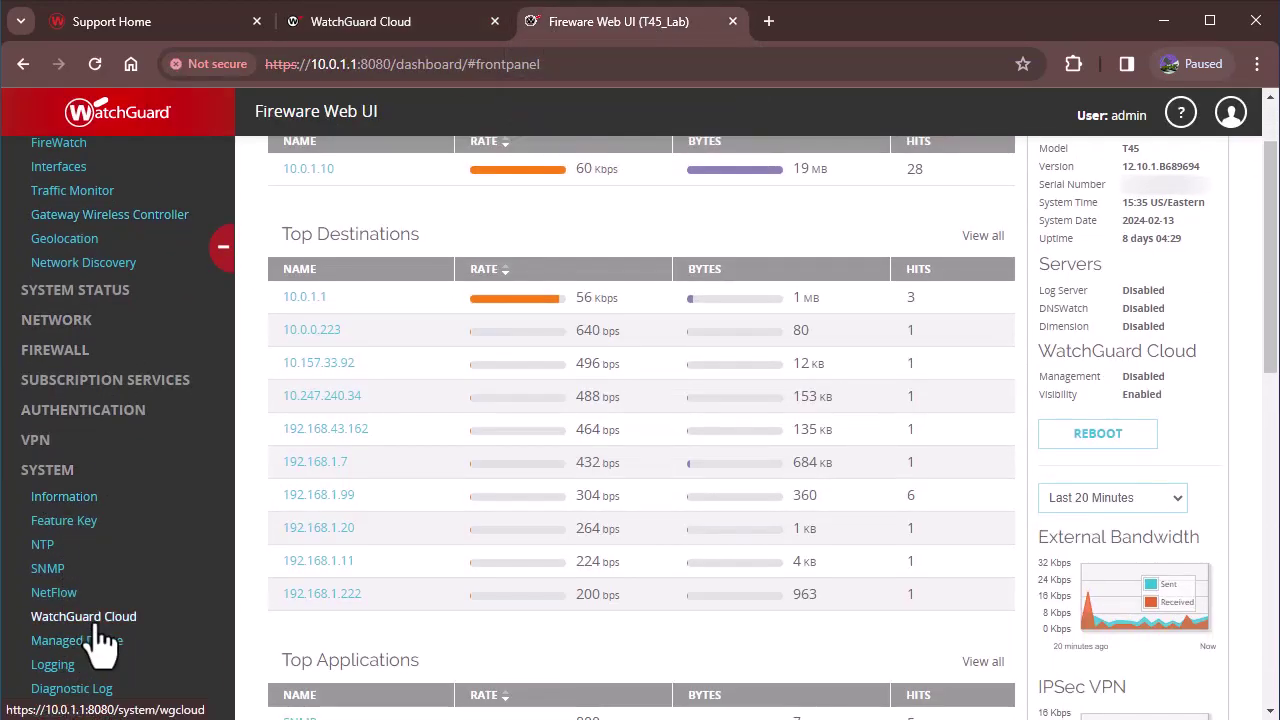
{"action": "left_click", "coordinate": [95, 626]}
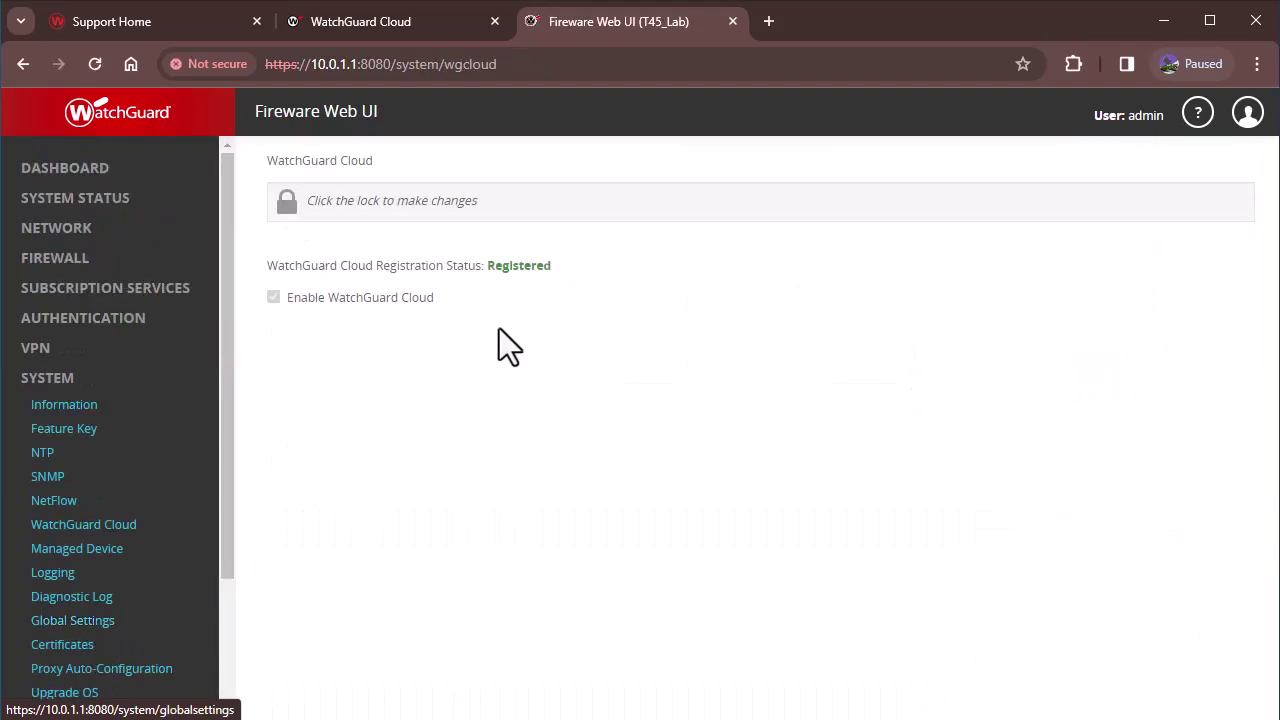